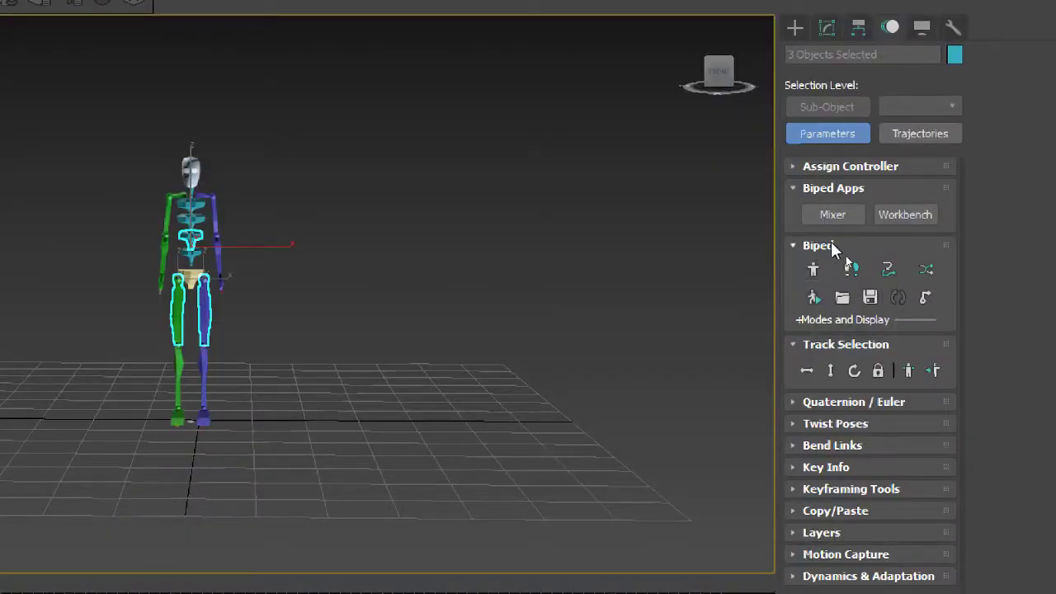
# Step: Collapse and re-expand the Track Selection, Biped Tools and Biped Apps rollouts
pyautogui.click(793, 347)
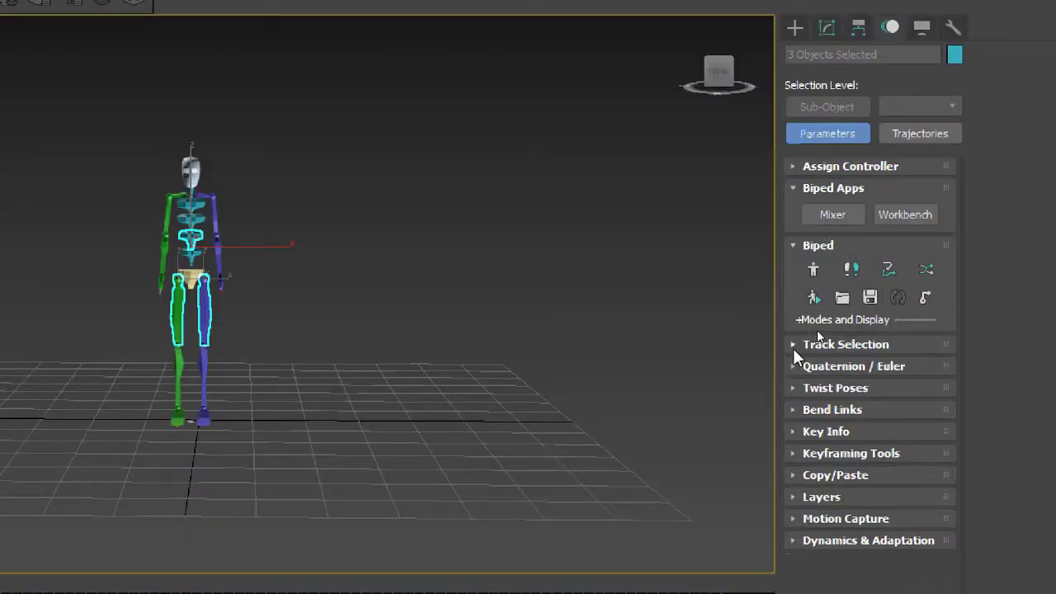
pyautogui.click(793, 244)
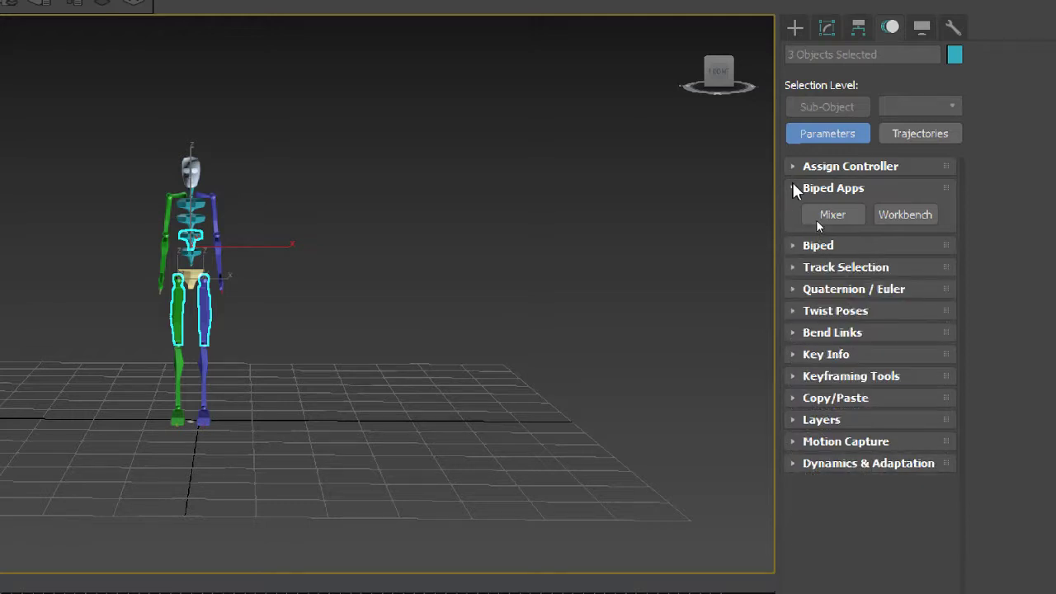
pyautogui.click(794, 189)
pyautogui.click(793, 209)
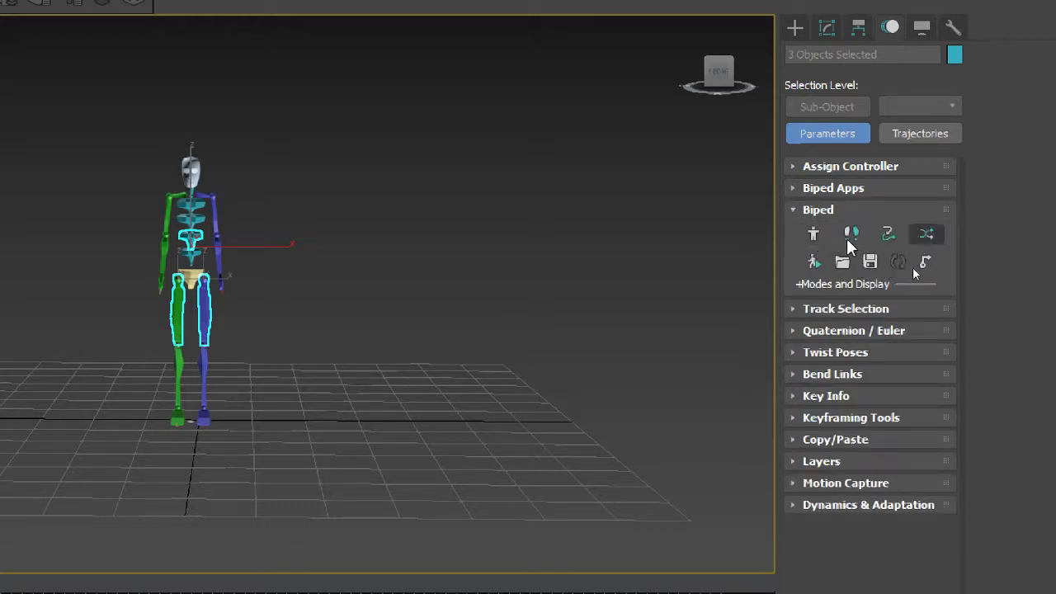
pyautogui.click(793, 189)
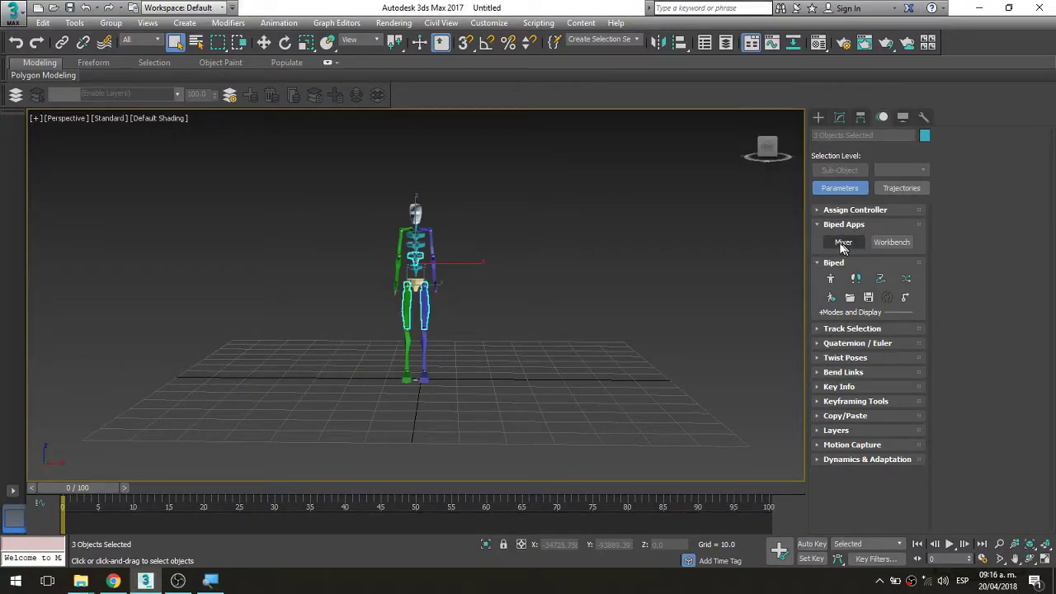
# Step: Open the biped's Motion Mixer, move it higher and enlarge it to show all tracks
pyautogui.click(843, 246)
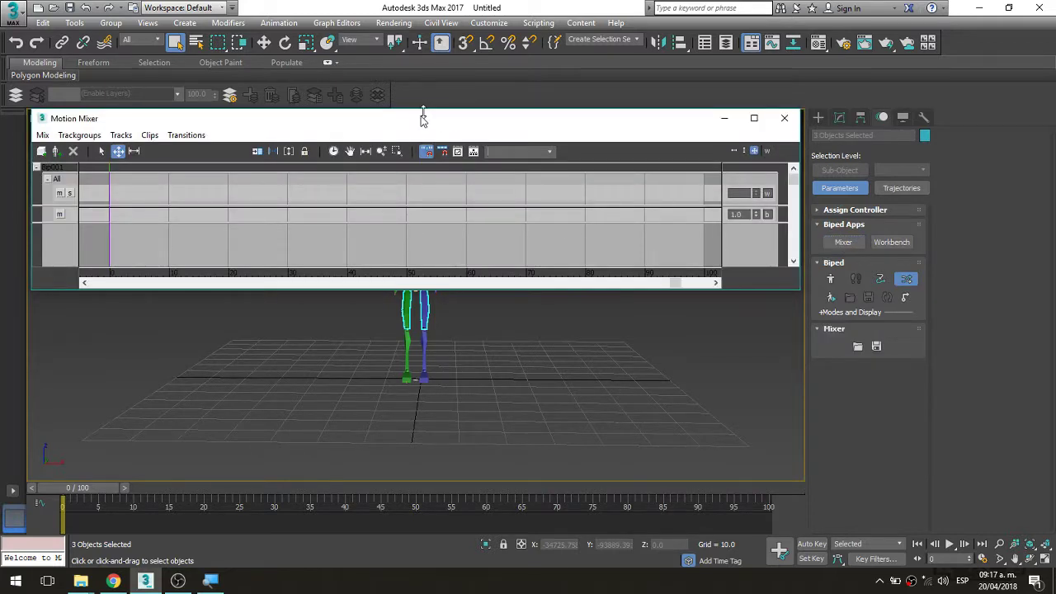
pyautogui.moveTo(423, 118)
pyautogui.mouseDown()
pyautogui.moveTo(404, 70)
pyautogui.moveTo(392, 81)
pyautogui.mouseUp()
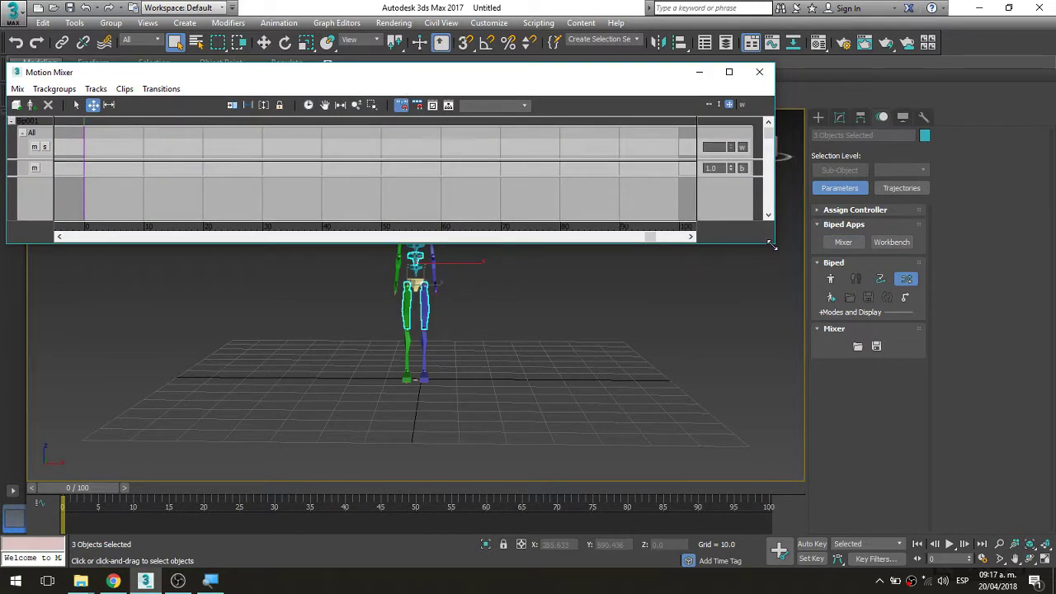
pyautogui.moveTo(774, 242); pyautogui.dragTo(919, 311)
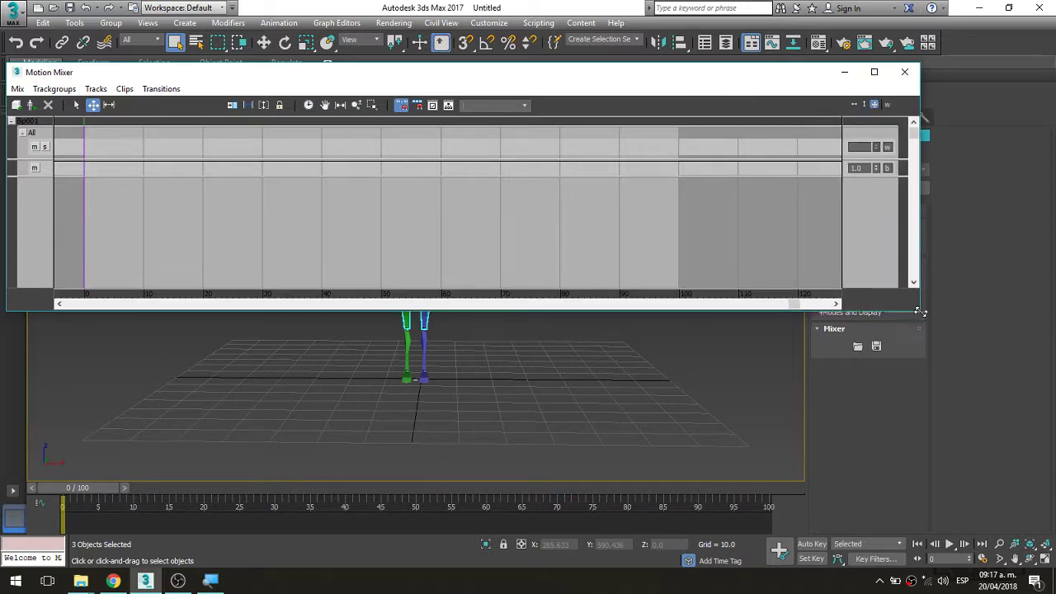
pyautogui.moveTo(921, 313); pyautogui.dragTo(961, 322)
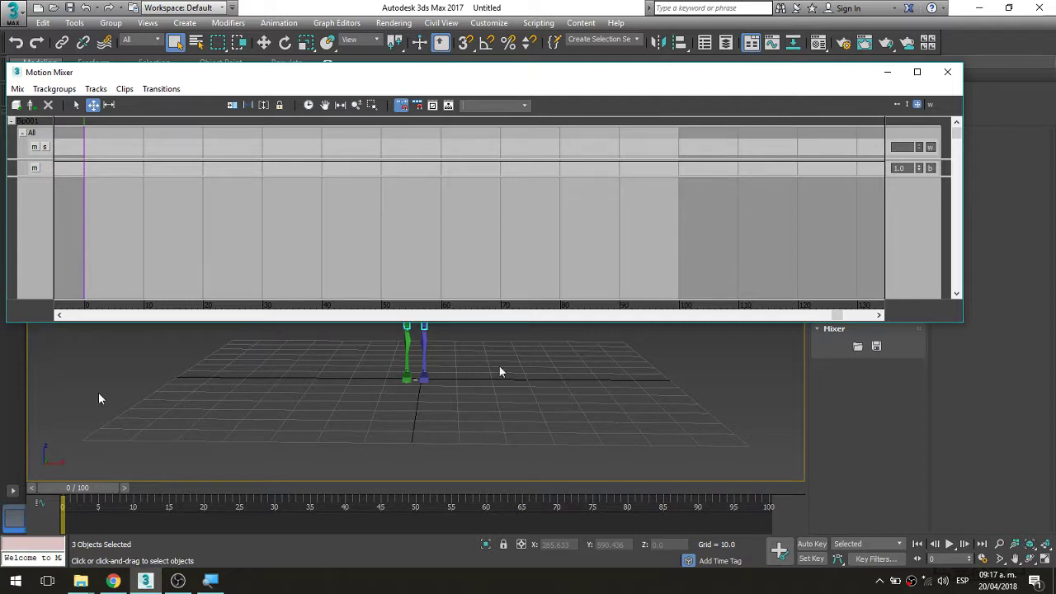
# Step: Load pasos bip.bip as a new clip on the biped's mixer track, then minimise the mixer
pyautogui.rightClick(96, 154)
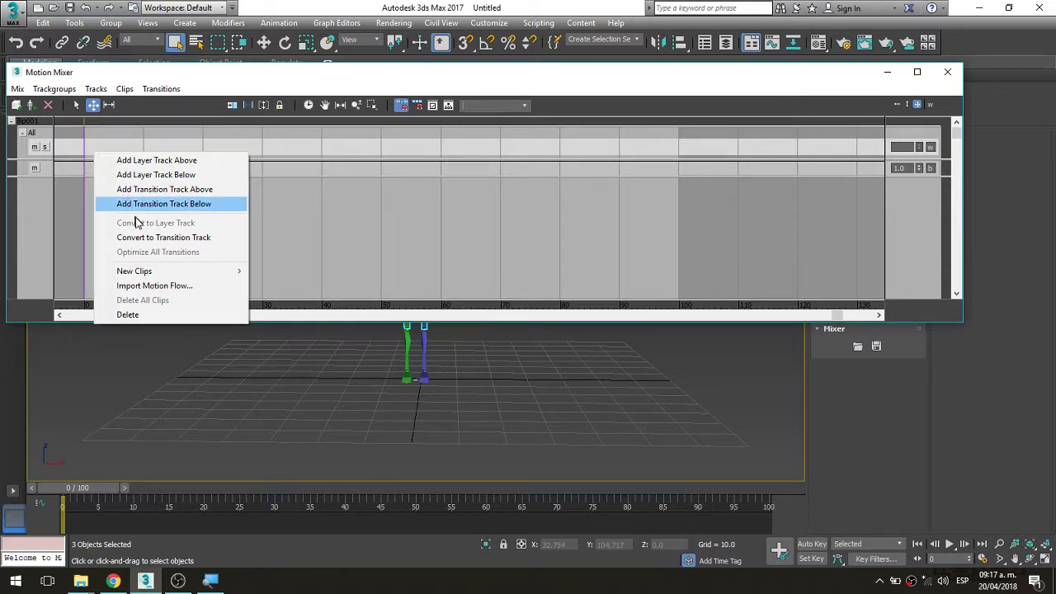
pyautogui.moveTo(135, 271)
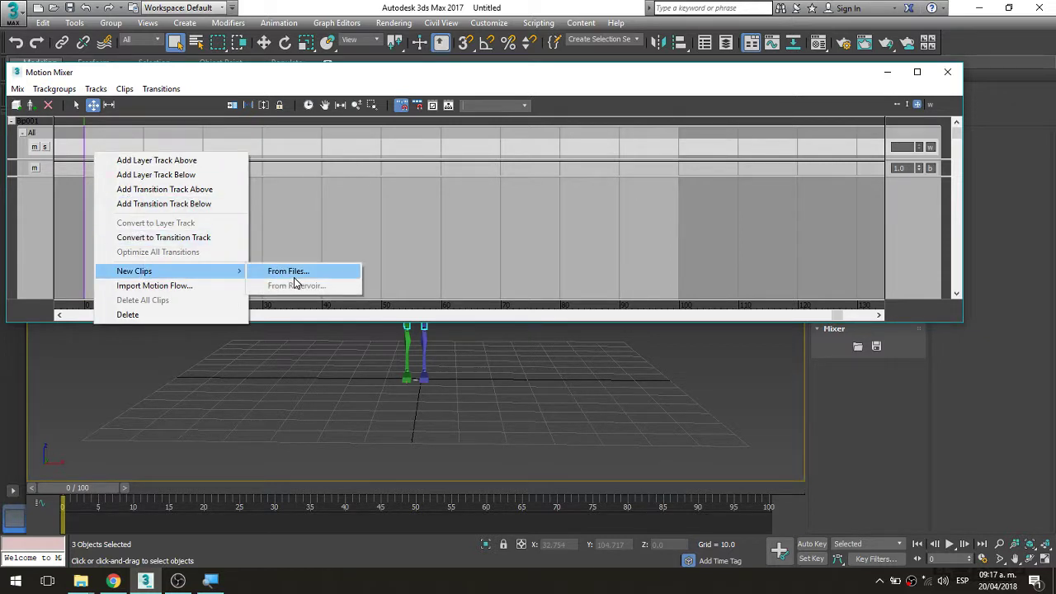
pyautogui.click(294, 276)
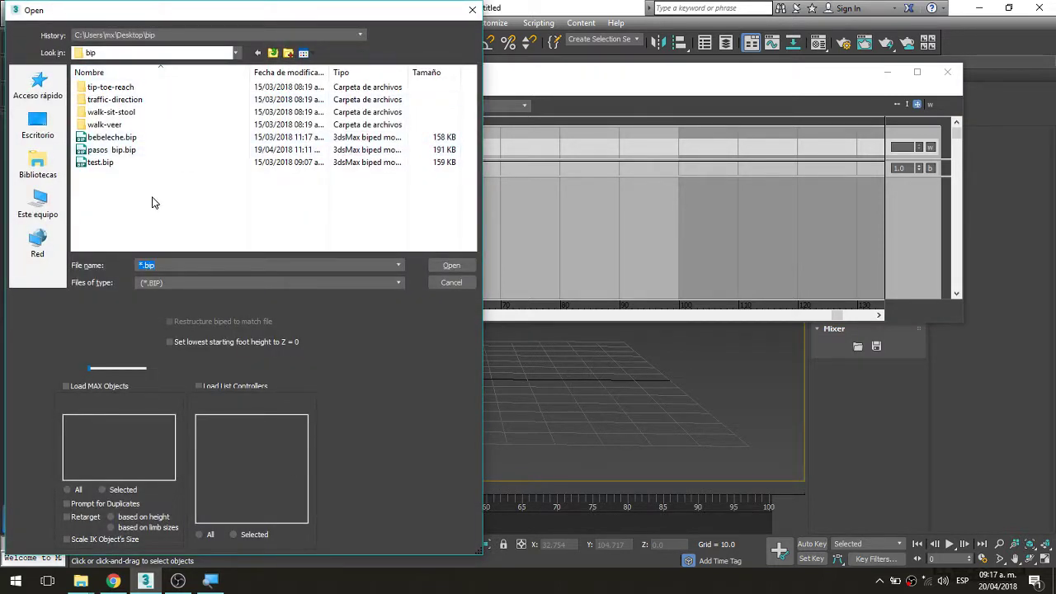
pyautogui.click(114, 156)
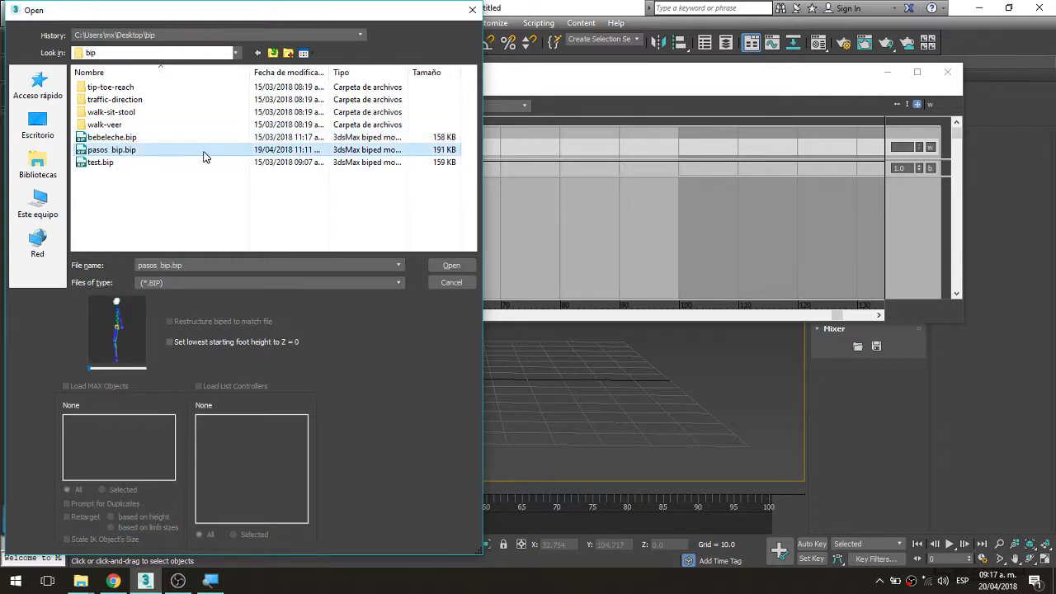
pyautogui.click(451, 266)
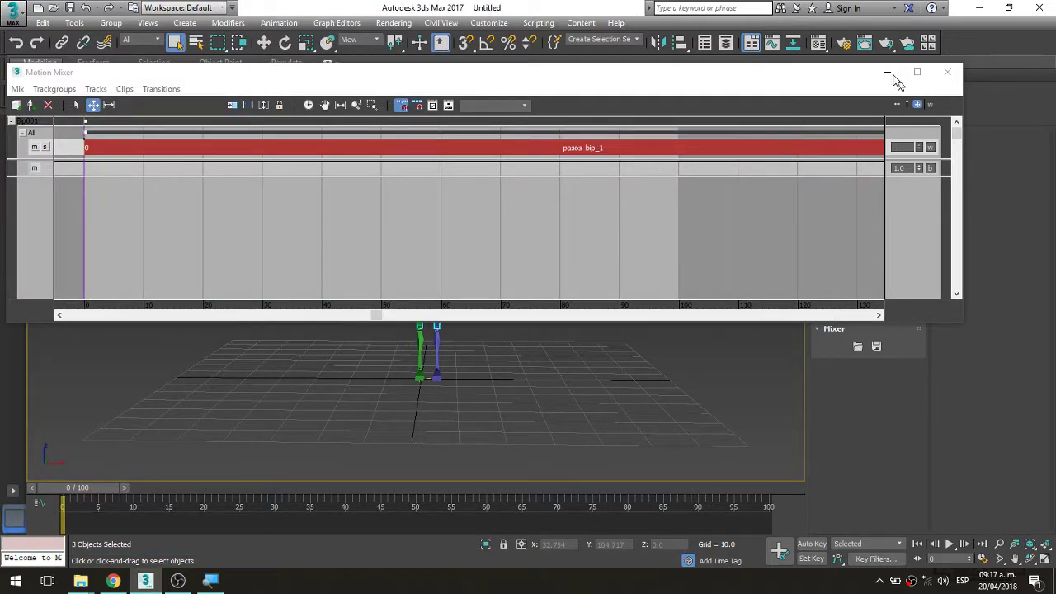
pyautogui.click(888, 72)
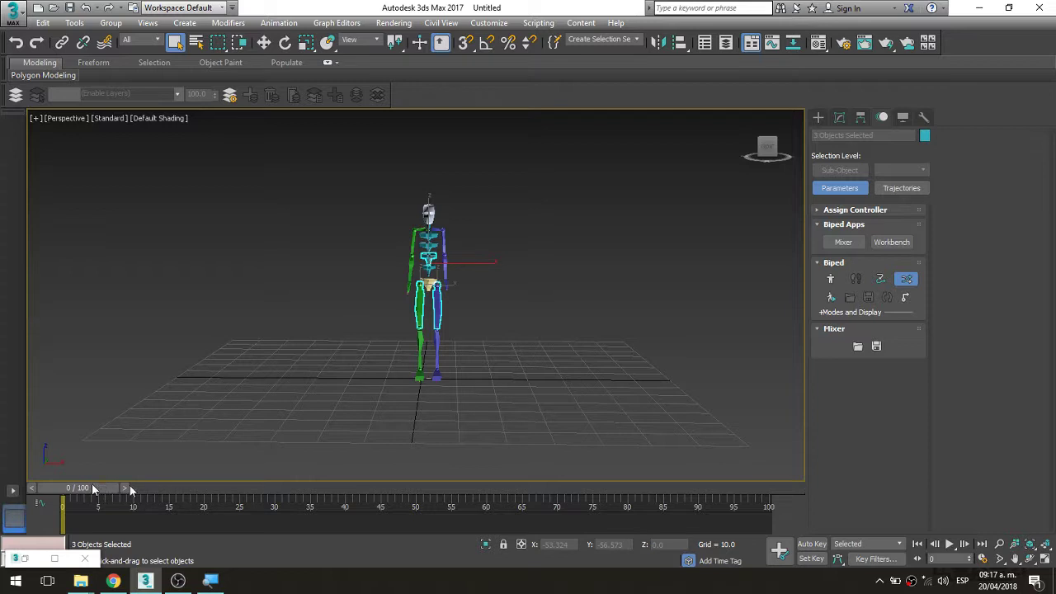
# Step: Scrub the timeline to preview the walk, return to frame 0 and restore the Motion Mixer
pyautogui.moveTo(130, 487); pyautogui.dragTo(517, 489)
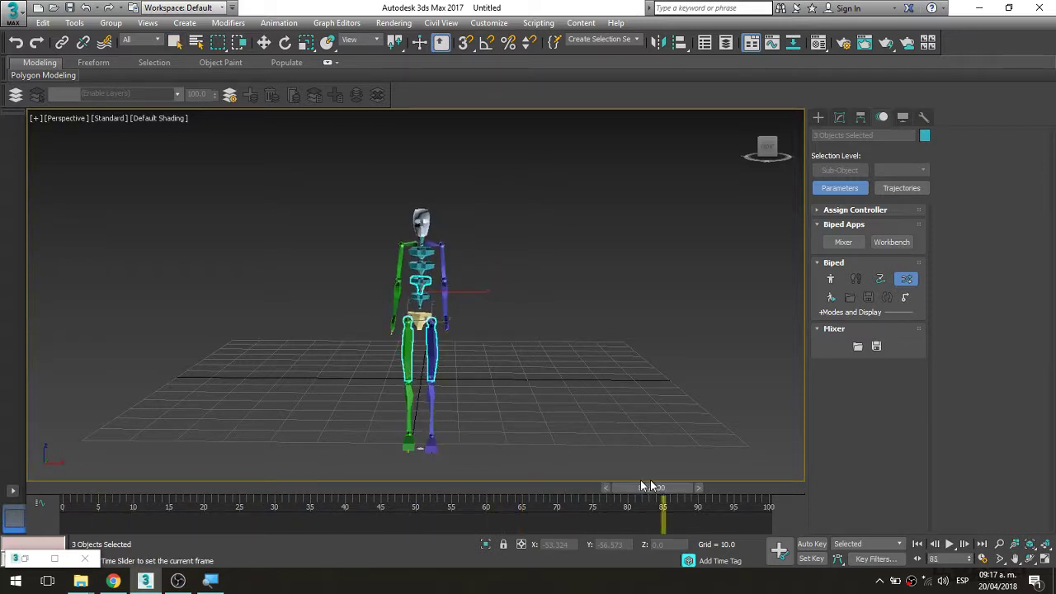
pyautogui.moveTo(516, 489); pyautogui.dragTo(494, 488)
pyautogui.moveTo(256, 487); pyautogui.dragTo(63, 491)
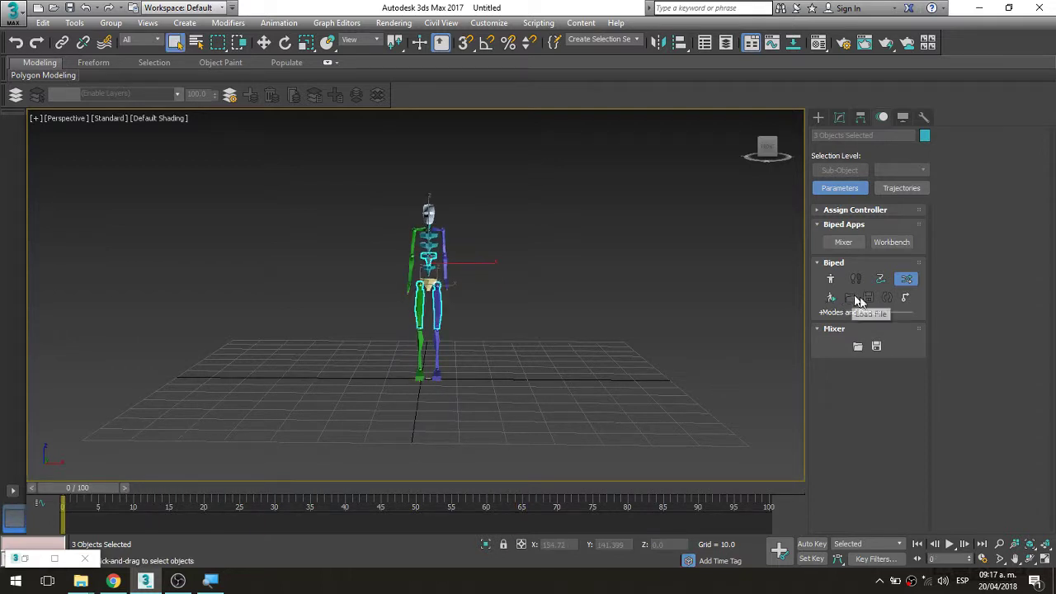
pyautogui.click(54, 560)
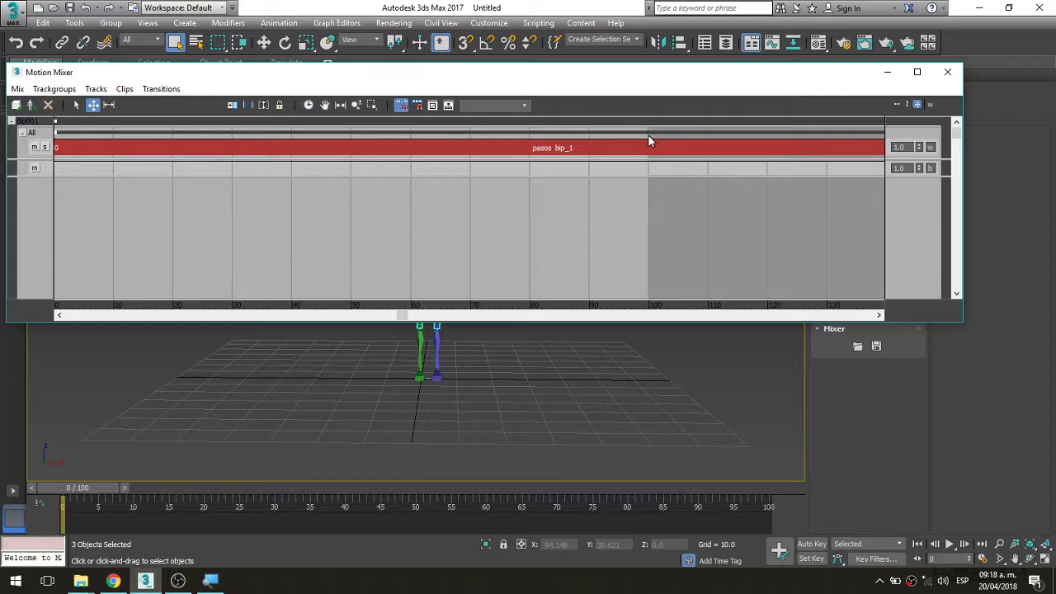
# Step: Slide the pasos bip_1 clip along the track so it starts at frame 7
pyautogui.moveTo(648, 134)
pyautogui.mouseDown()
pyautogui.moveTo(584, 140)
pyautogui.moveTo(678, 136)
pyautogui.moveTo(631, 134)
pyautogui.mouseUp()
pyautogui.moveTo(621, 134); pyautogui.dragTo(662, 134)
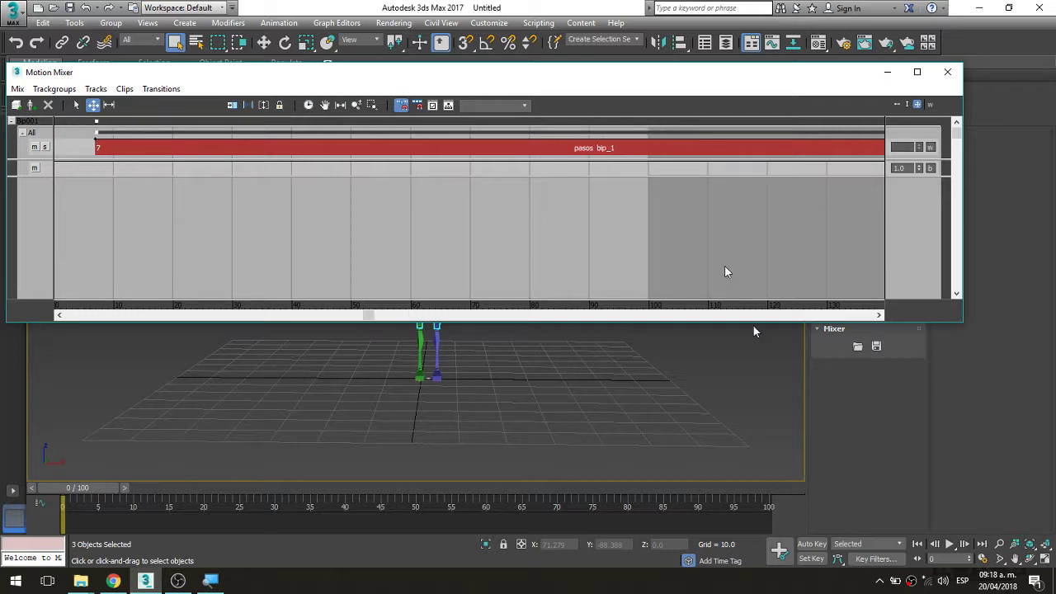
# Step: Enter 300 as the Time Configuration length, then close without applying, keeping frames 0–100
pyautogui.rightClick(949, 544)
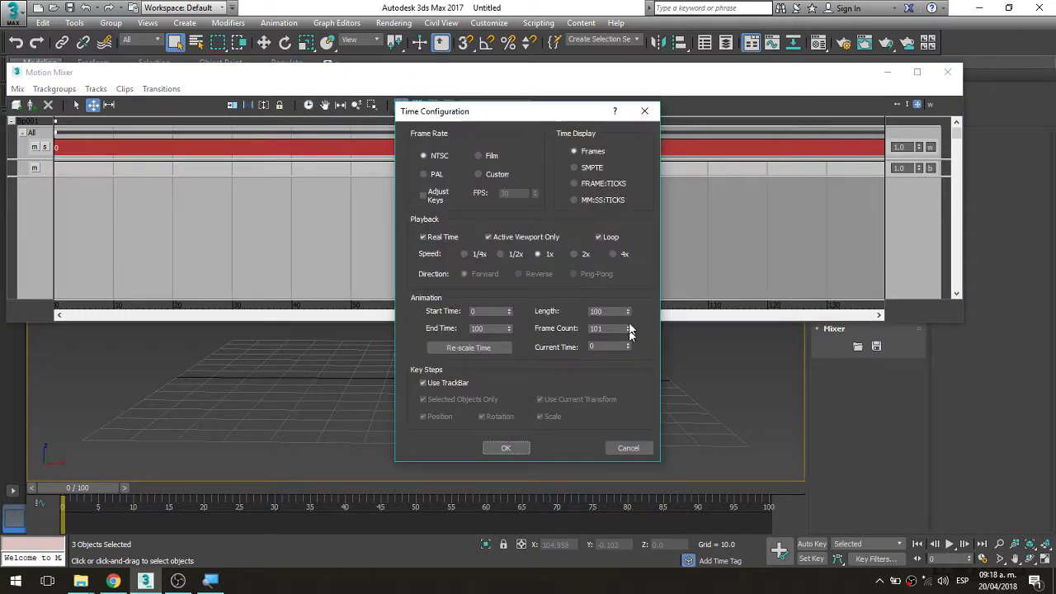
pyautogui.moveTo(616, 328); pyautogui.dragTo(551, 330)
pyautogui.moveTo(610, 311); pyautogui.dragTo(547, 308)
pyautogui.write('0')
pyautogui.press('Return')
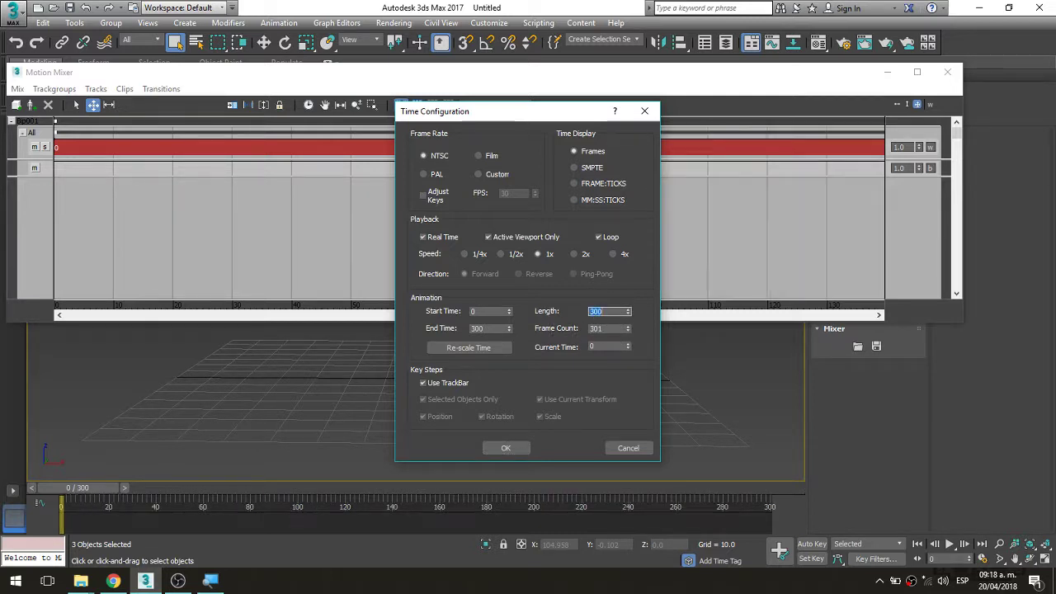
pyautogui.click(642, 112)
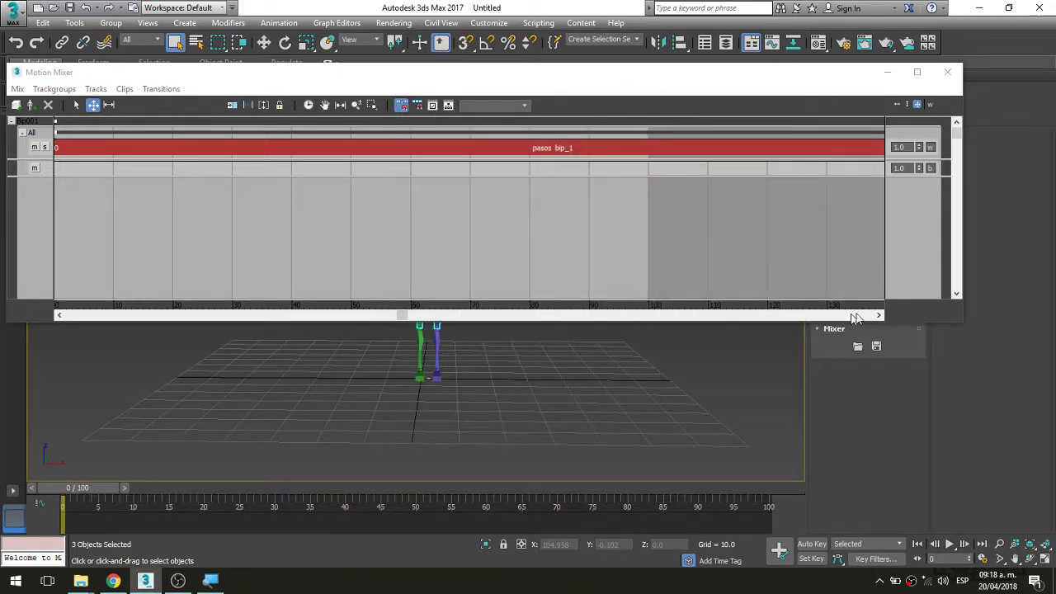
# Step: Select pasos bip_1, check its options, adjust its end and maximize the Motion Mixer
pyautogui.click(880, 315)
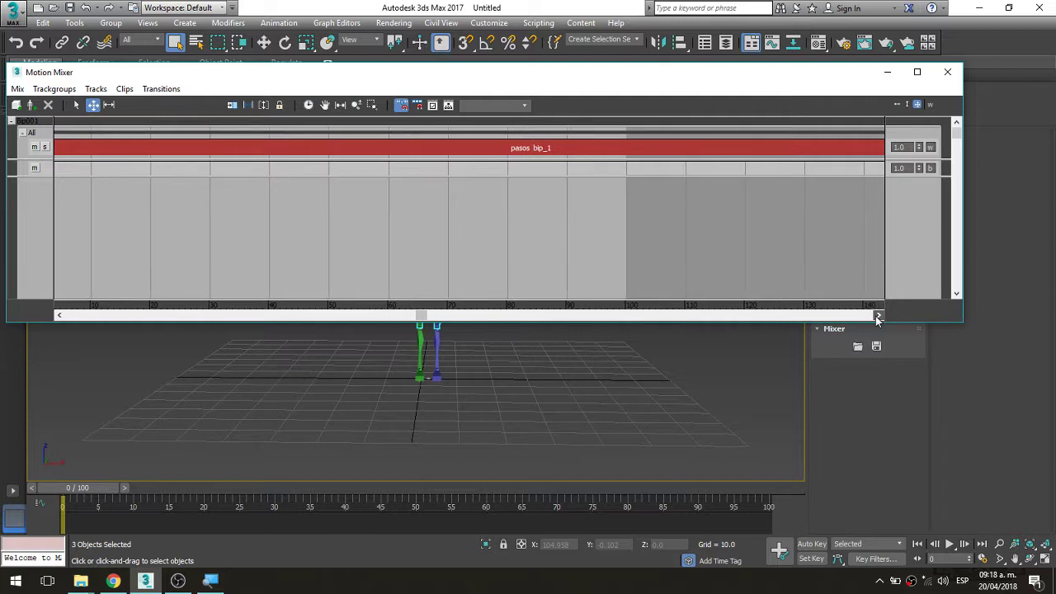
pyautogui.moveTo(880, 316); pyautogui.dragTo(880, 316)
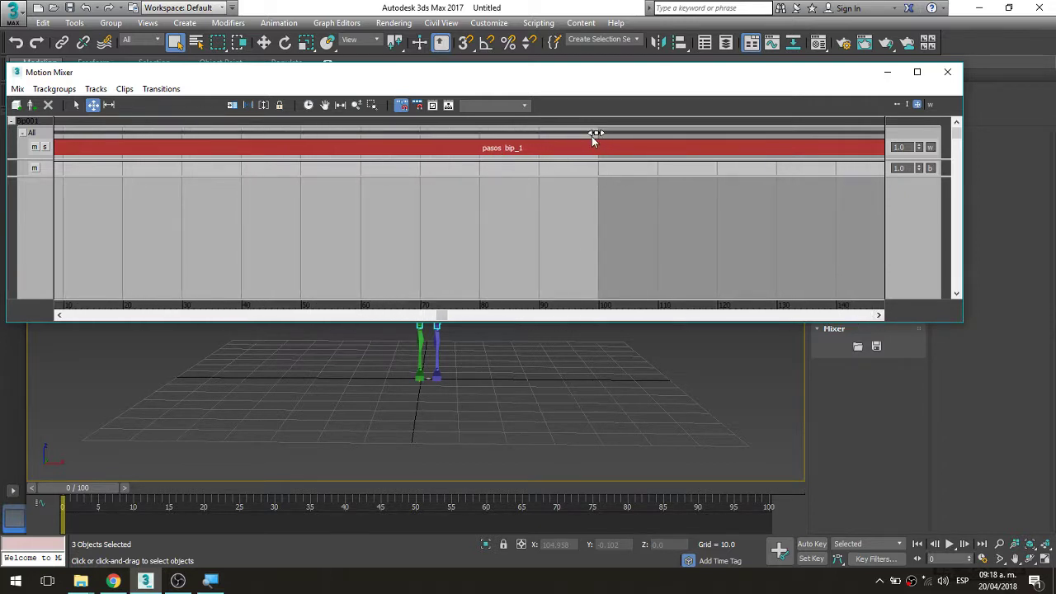
pyautogui.click(490, 154)
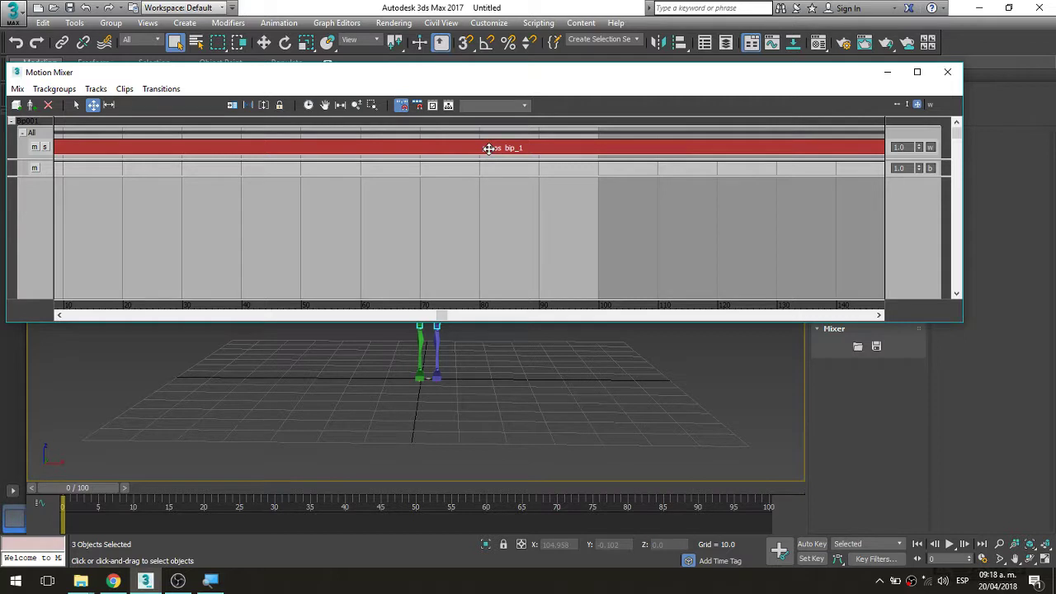
pyautogui.rightClick(487, 150)
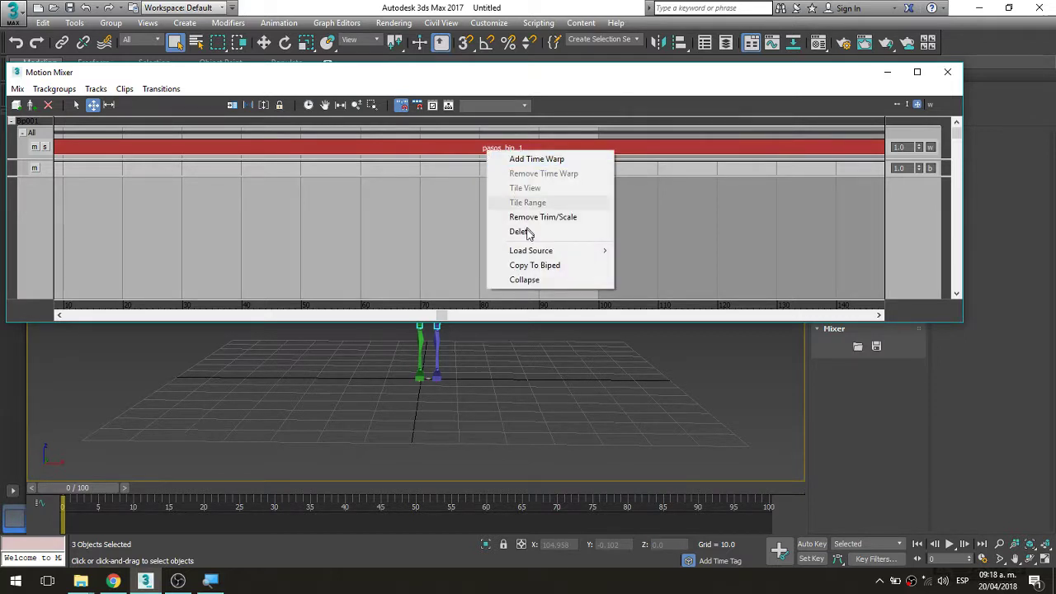
pyautogui.click(459, 235)
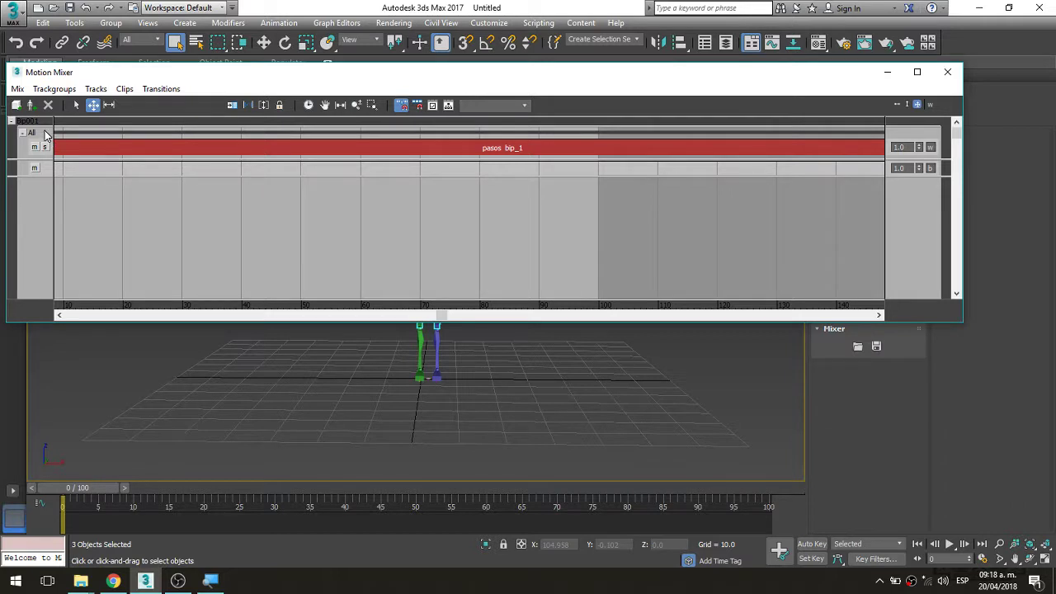
pyautogui.rightClick(62, 156)
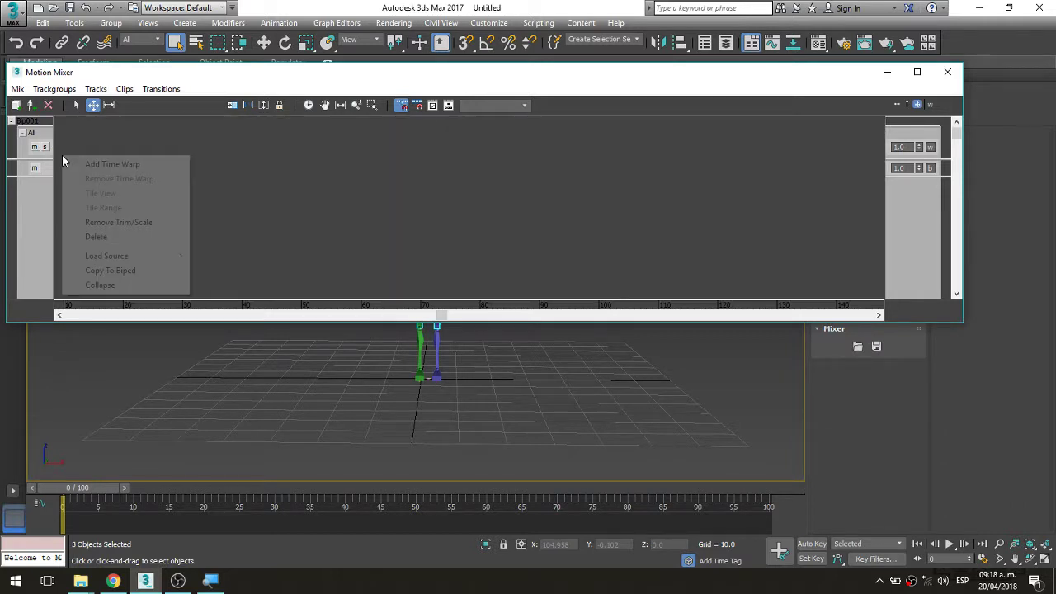
pyautogui.click(48, 137)
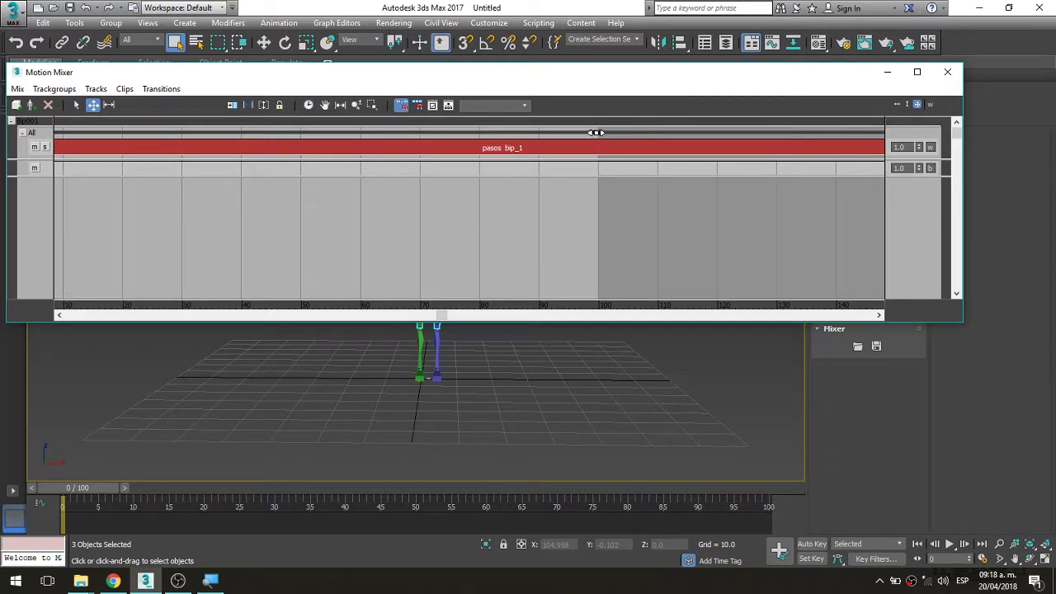
pyautogui.moveTo(596, 132)
pyautogui.mouseDown()
pyautogui.moveTo(698, 132)
pyautogui.moveTo(616, 135)
pyautogui.mouseUp()
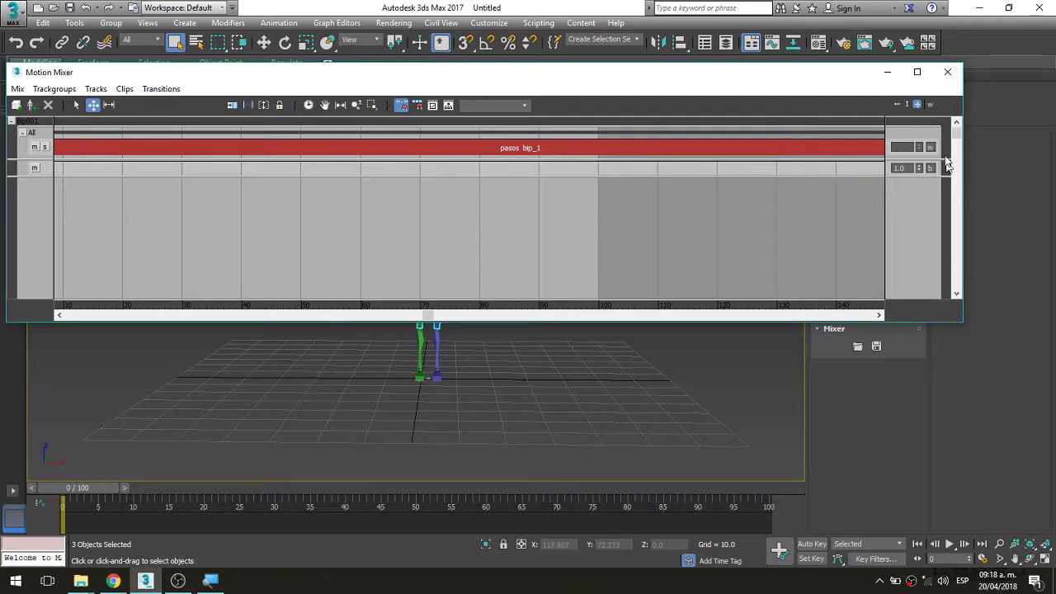
pyautogui.click(917, 71)
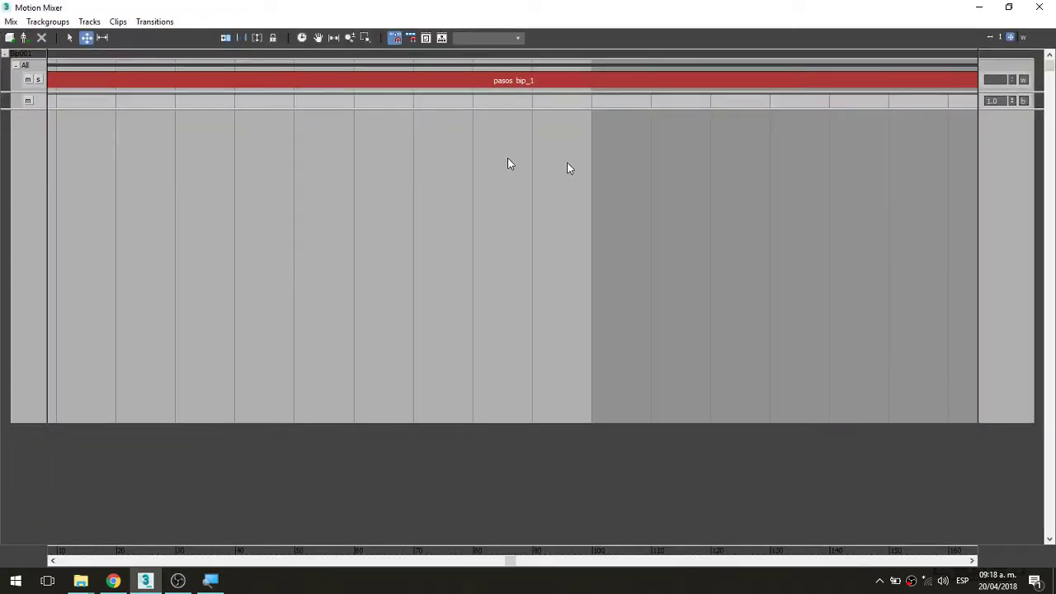
# Step: Move pasos bip_1 to start at frame 0, then choose New Clips > From Files on the track
pyautogui.scroll(-2, 640, 183)
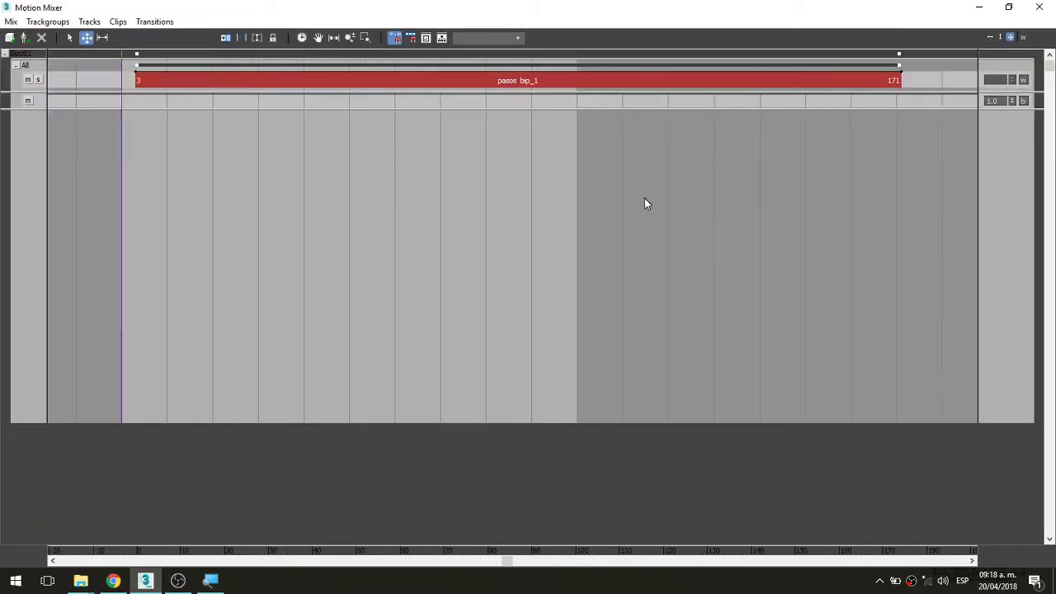
pyautogui.scroll(-1, 644, 204)
pyautogui.scroll(-1, 624, 198)
pyautogui.scroll(-1, 624, 198)
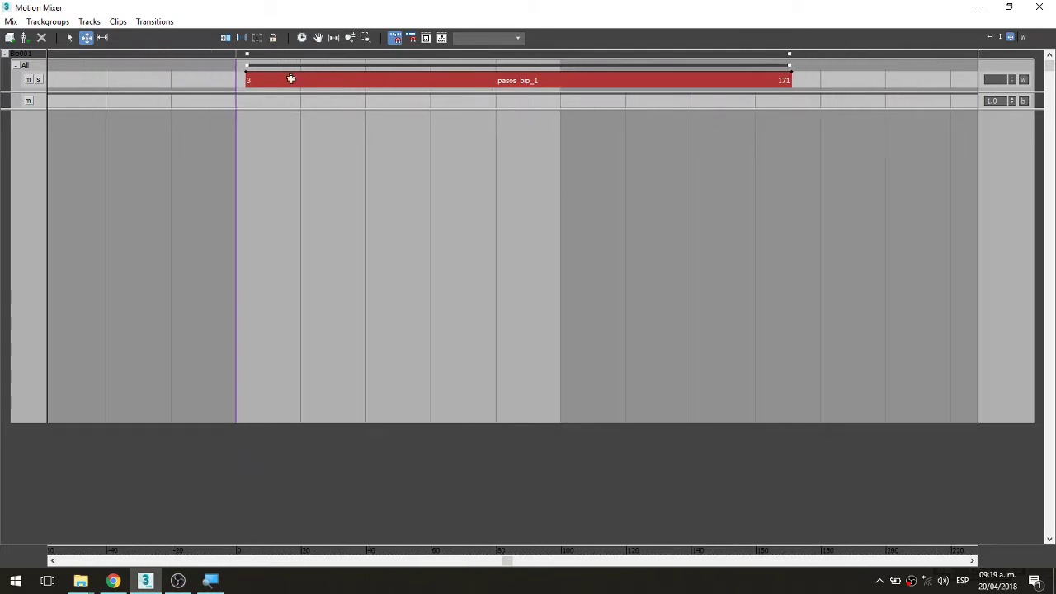
pyautogui.moveTo(291, 79); pyautogui.dragTo(281, 79)
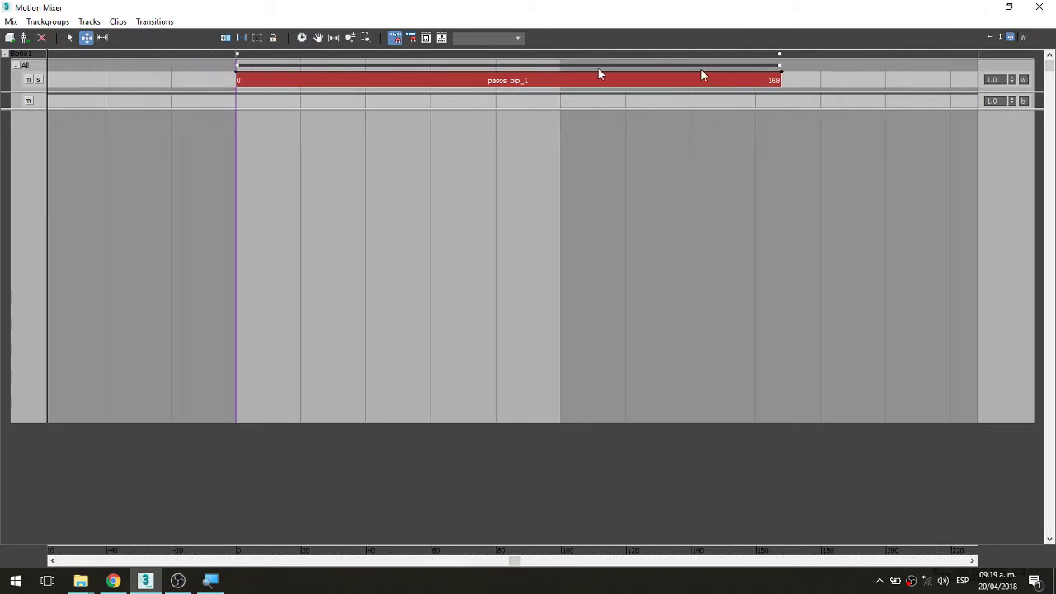
pyautogui.rightClick(806, 82)
pyautogui.moveTo(849, 200)
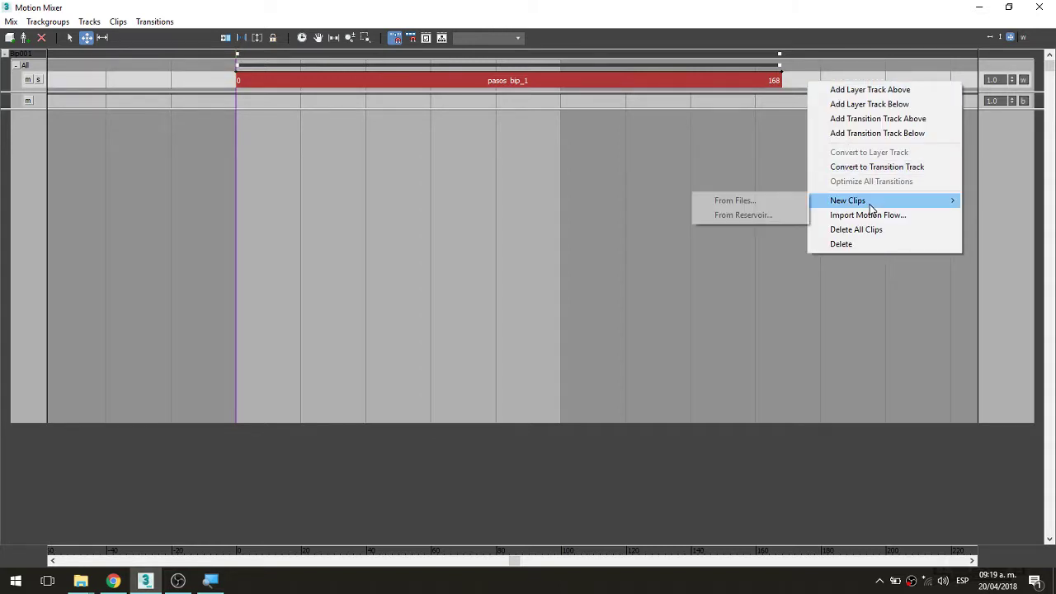
pyautogui.click(766, 203)
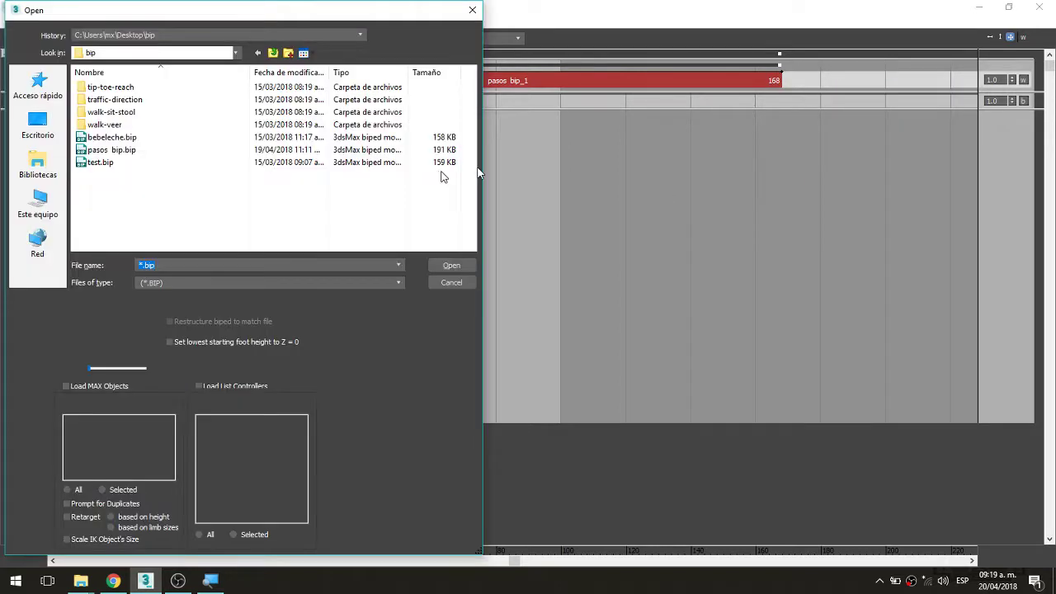
# Step: Pick bebeleche.bip in the Open dialog and load it as the second clip
pyautogui.click(128, 142)
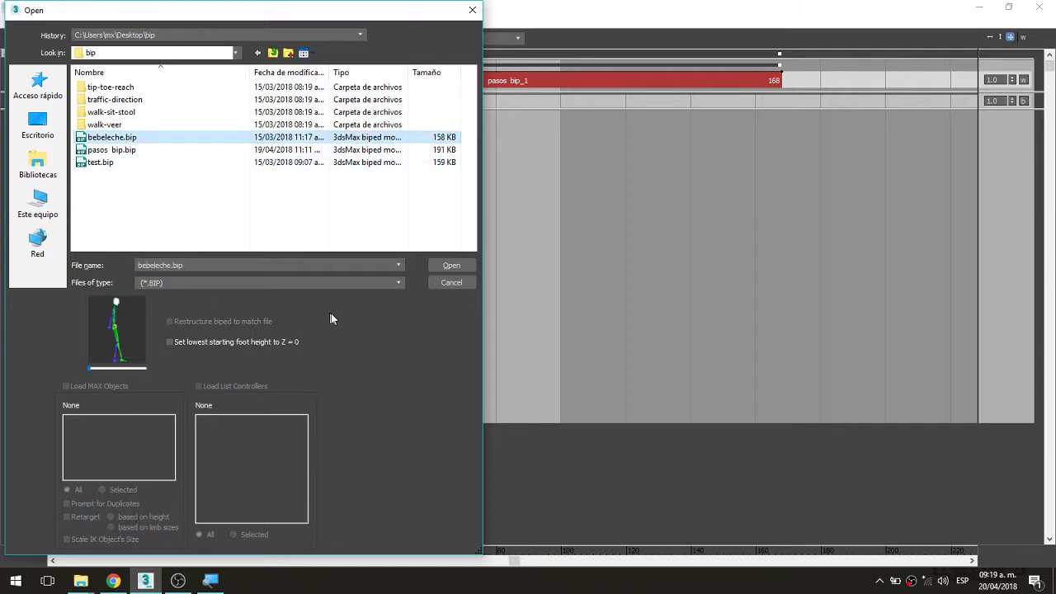
pyautogui.click(445, 268)
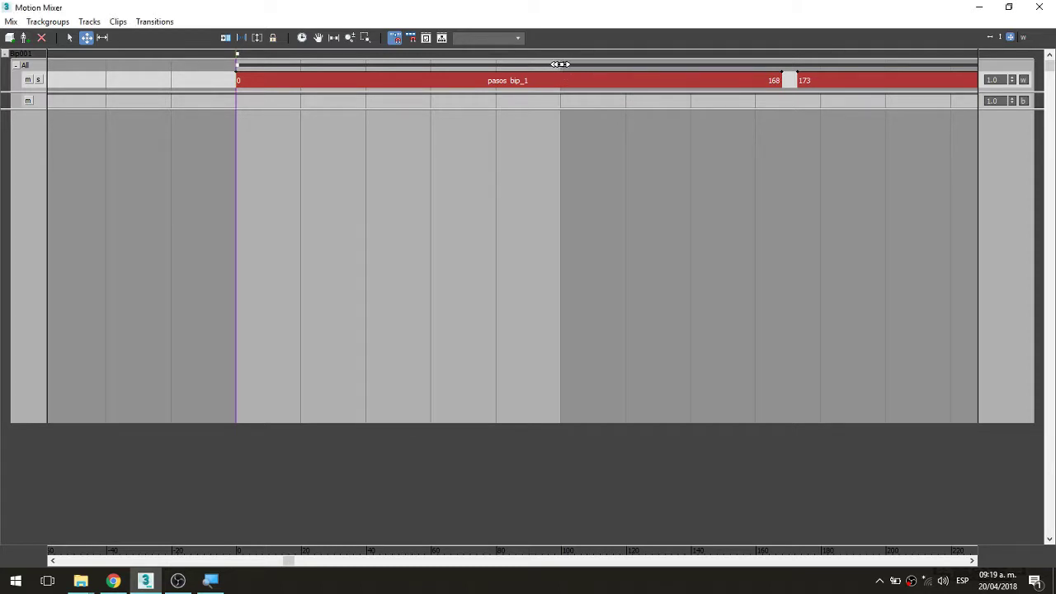
# Step: Scale the clips down so pasos bip_1 spans frames 0–50 and bebeleche_1 frames 52–101
pyautogui.moveTo(559, 64)
pyautogui.mouseDown()
pyautogui.moveTo(530, 65)
pyautogui.moveTo(560, 66)
pyautogui.mouseUp()
pyautogui.click(973, 561)
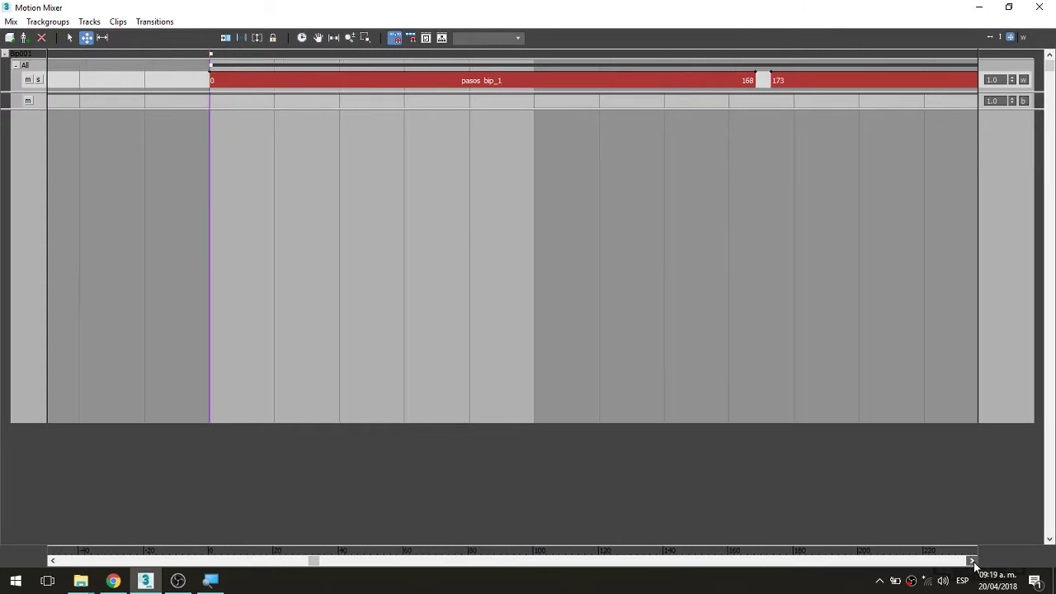
pyautogui.click(971, 564)
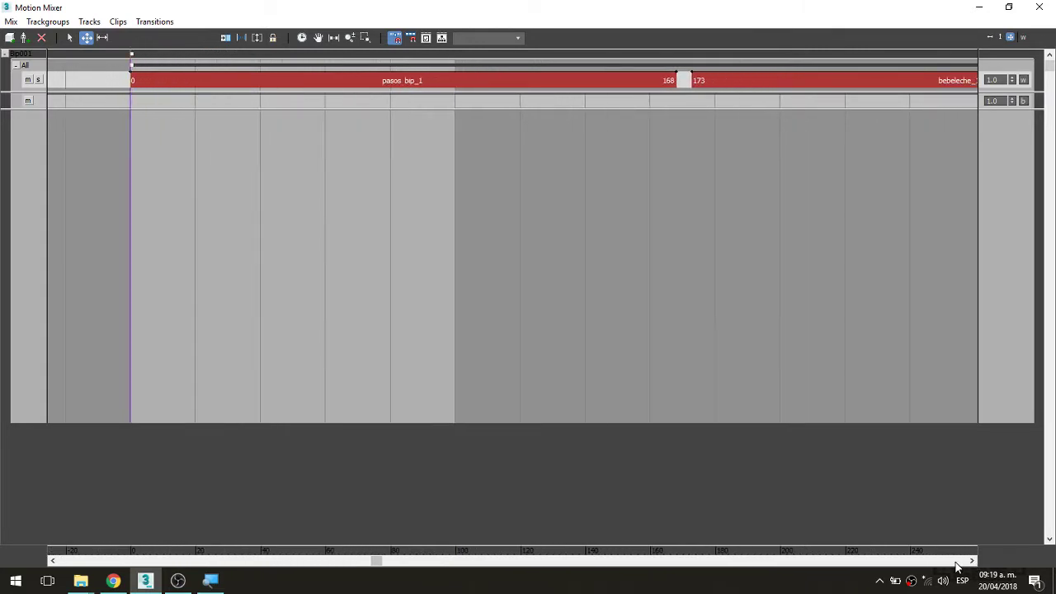
pyautogui.click(957, 565)
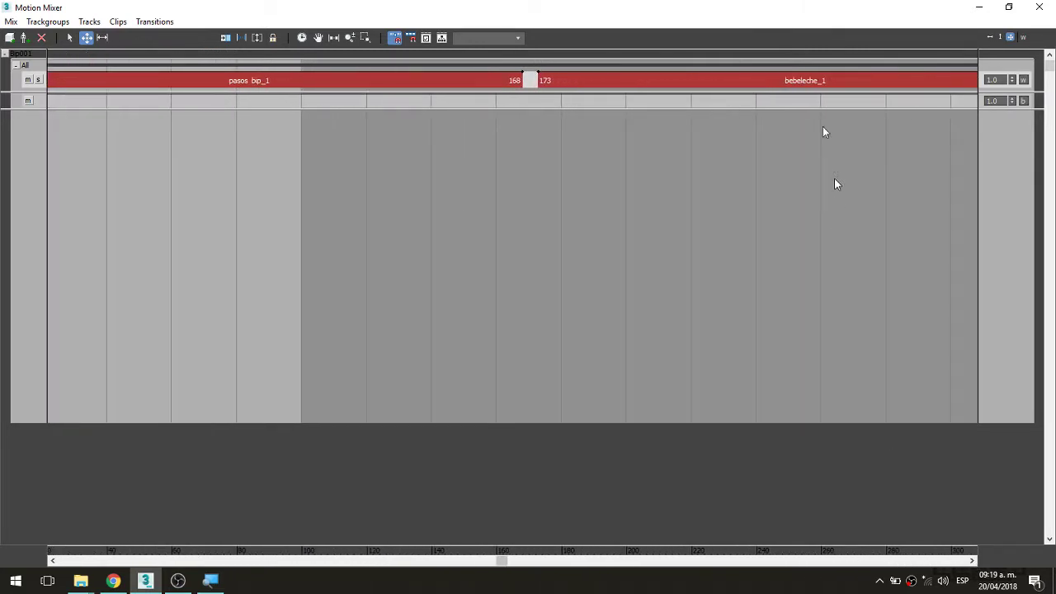
pyautogui.click(818, 72)
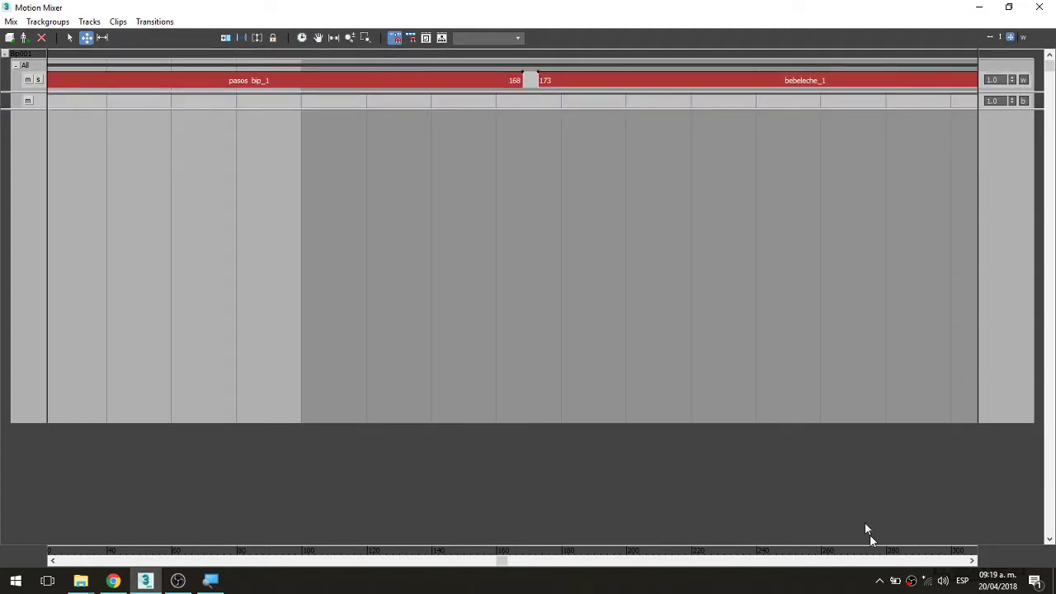
pyautogui.click(881, 561)
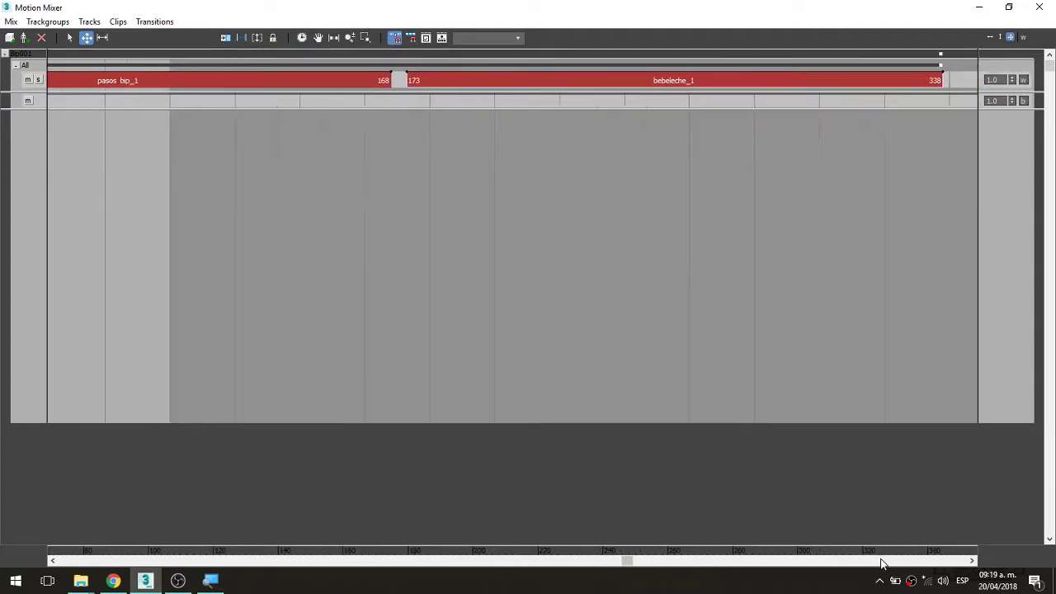
pyautogui.scroll(-2, 727, 257)
pyautogui.scroll(-2, 727, 257)
pyautogui.scroll(-2, 684, 241)
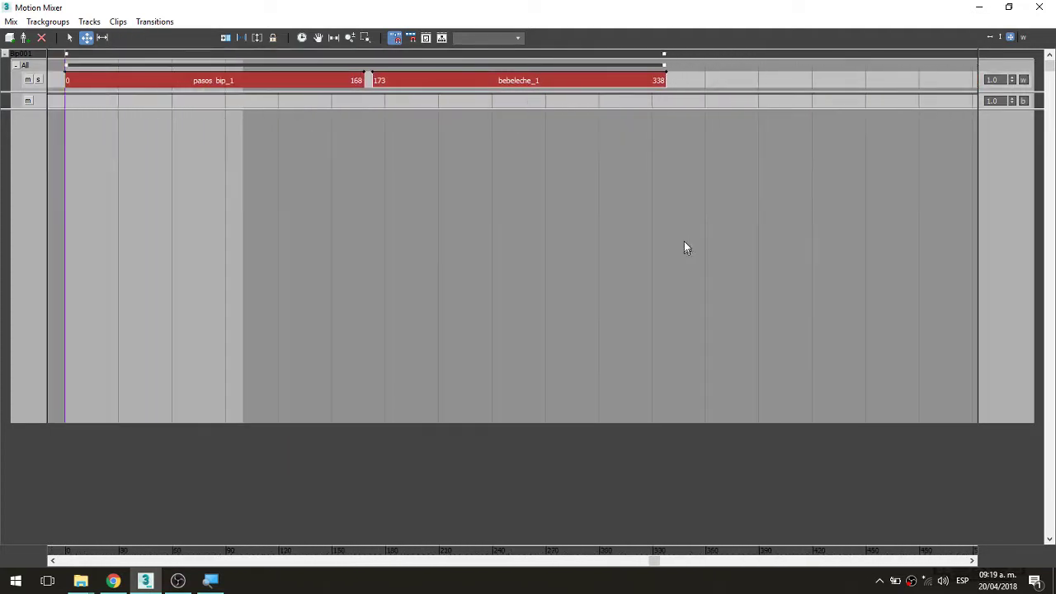
pyautogui.scroll(-1, 680, 239)
pyautogui.scroll(-1, 680, 241)
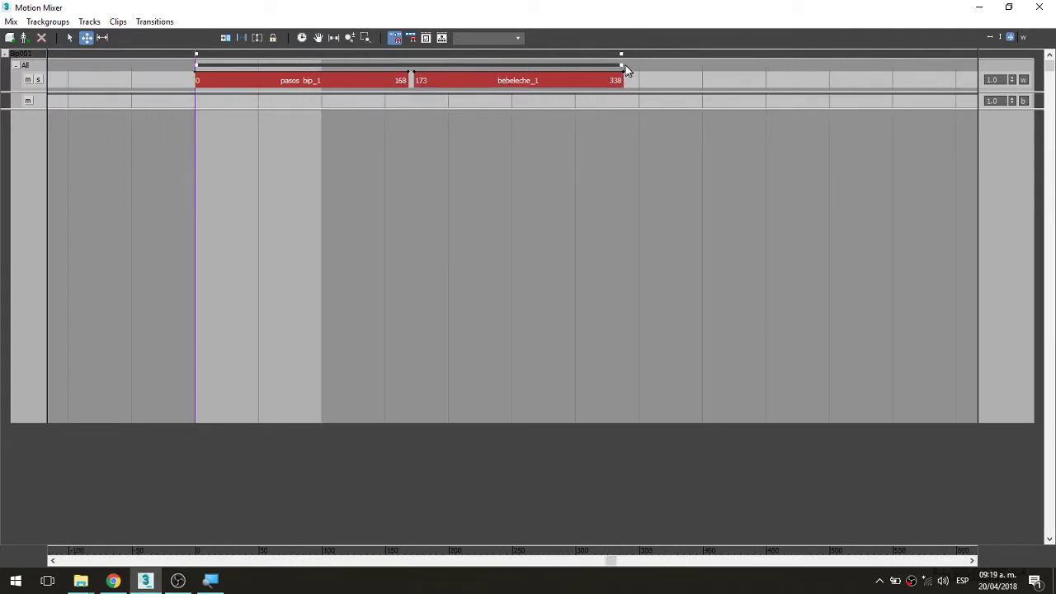
pyautogui.moveTo(614, 64); pyautogui.dragTo(322, 80)
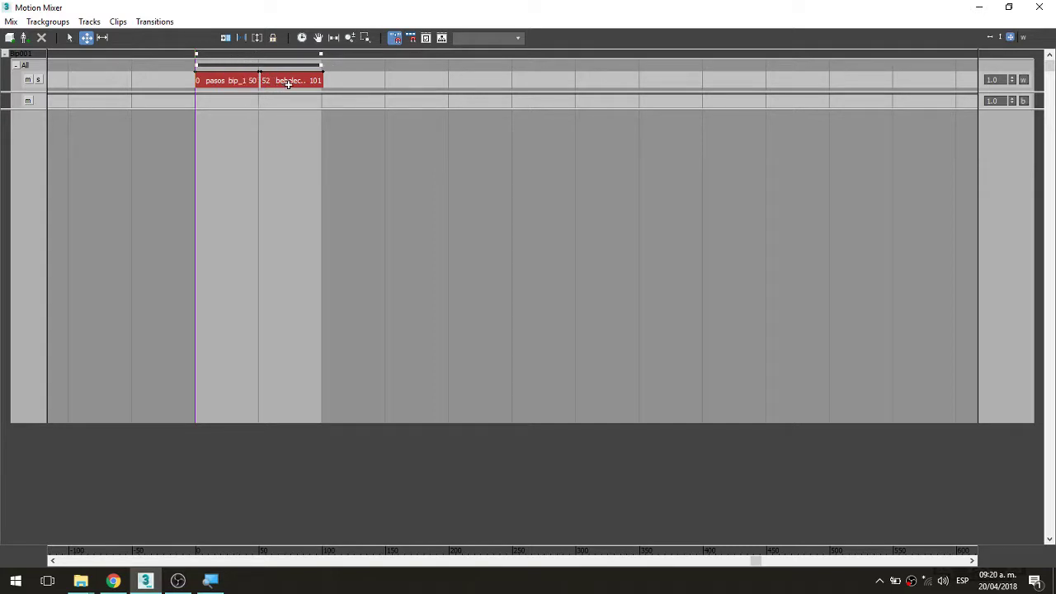
# Step: Load traffic-direction.bip as a third clip at frame 106 and accept the obsolete-file warning
pyautogui.rightClick(335, 84)
pyautogui.moveTo(377, 203)
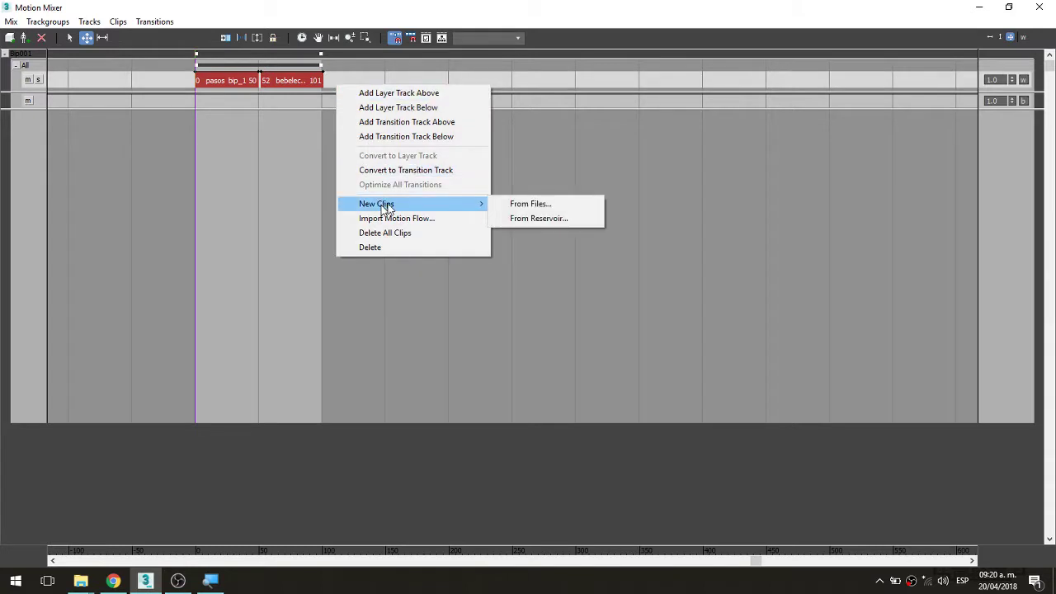
pyautogui.click(523, 206)
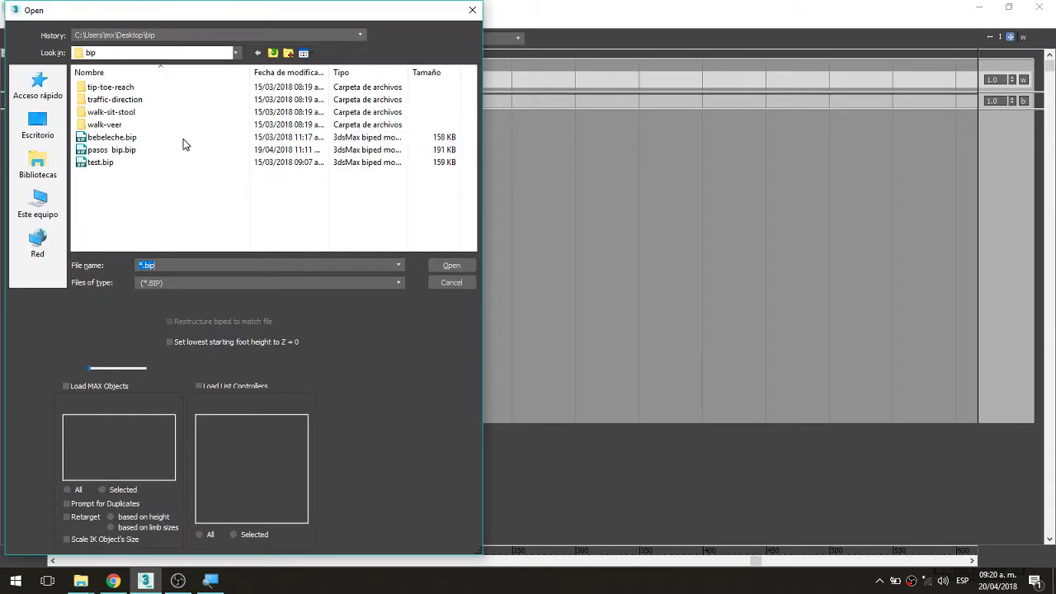
pyautogui.doubleClick(139, 100)
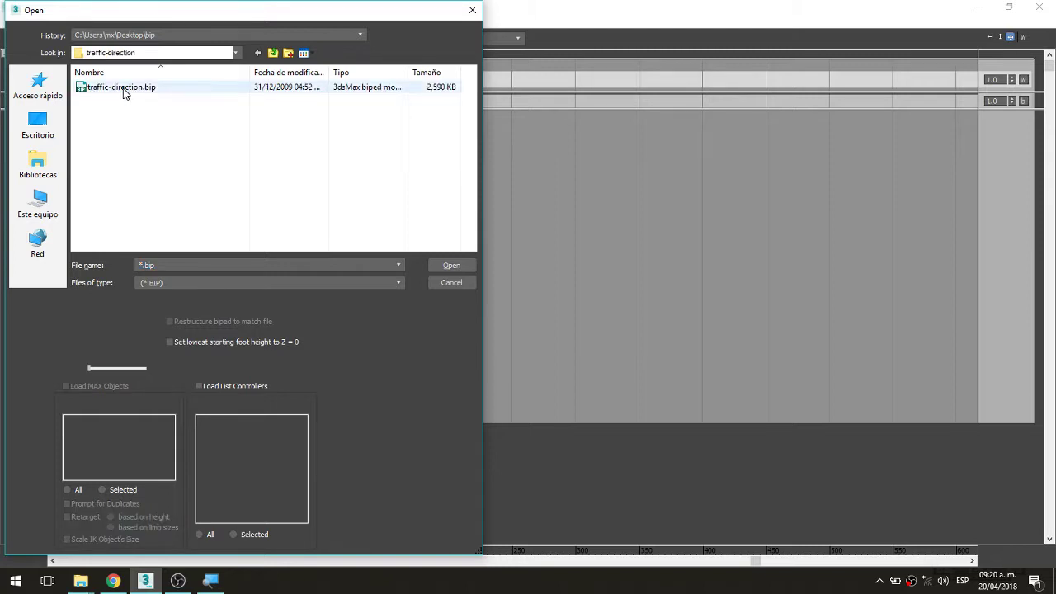
pyautogui.click(124, 94)
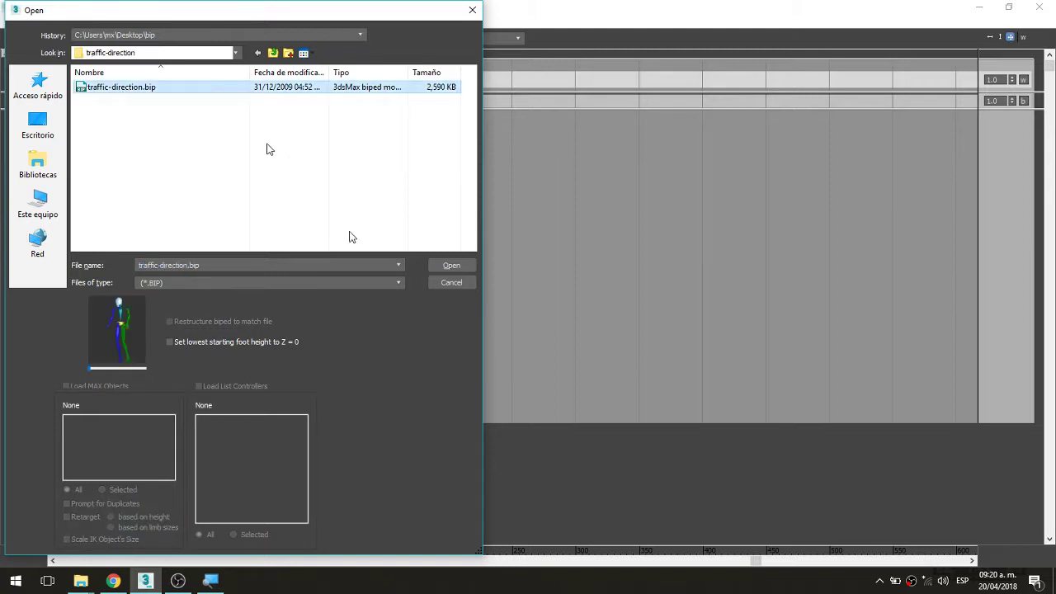
pyautogui.click(452, 265)
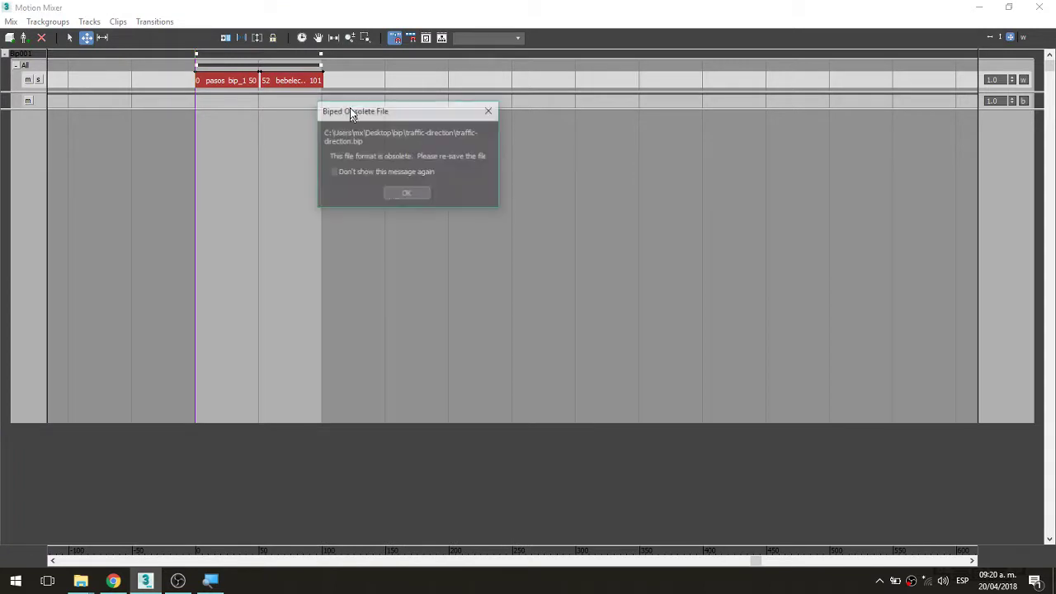
pyautogui.click(405, 195)
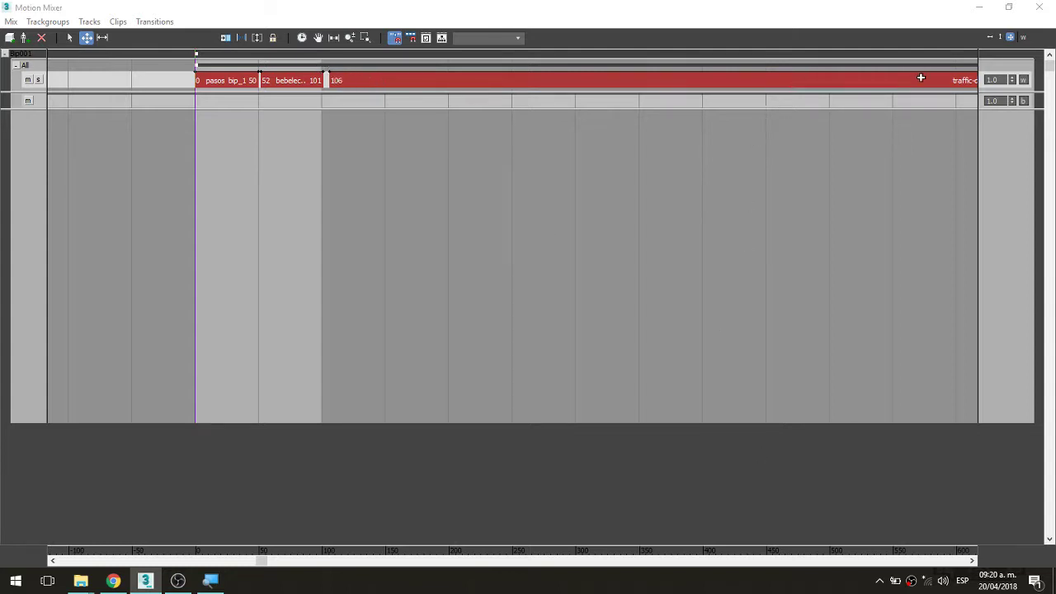
# Step: Drag the traffic-direction_1 clip's end from frame 1135 back to about frame 706
pyautogui.scroll(-1, 646, 236)
pyautogui.scroll(-2, 647, 236)
pyautogui.scroll(-1, 648, 237)
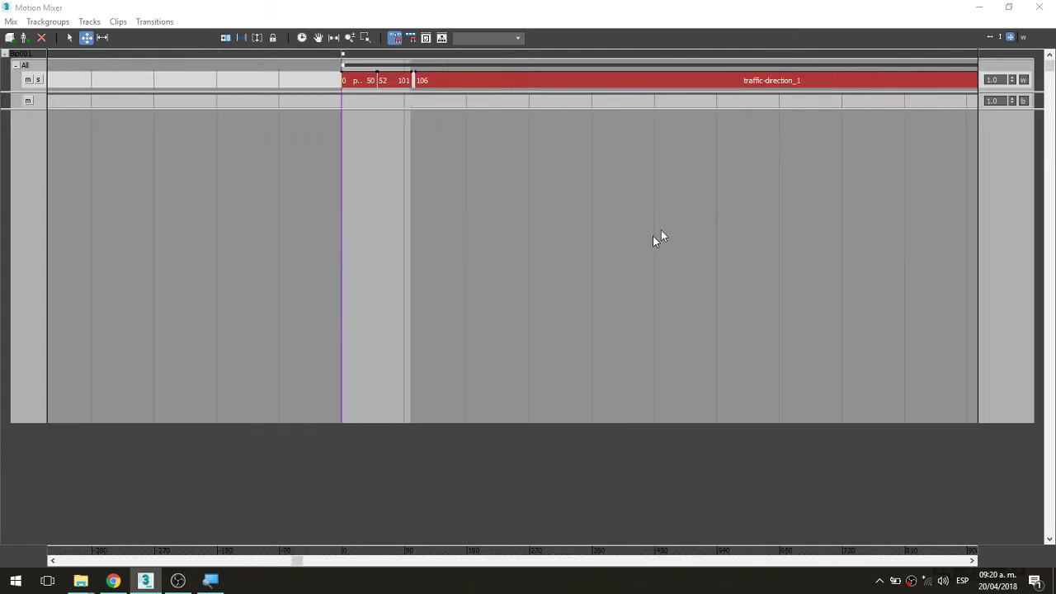
pyautogui.scroll(-1, 708, 224)
pyautogui.scroll(-1, 717, 216)
pyautogui.scroll(-1, 717, 216)
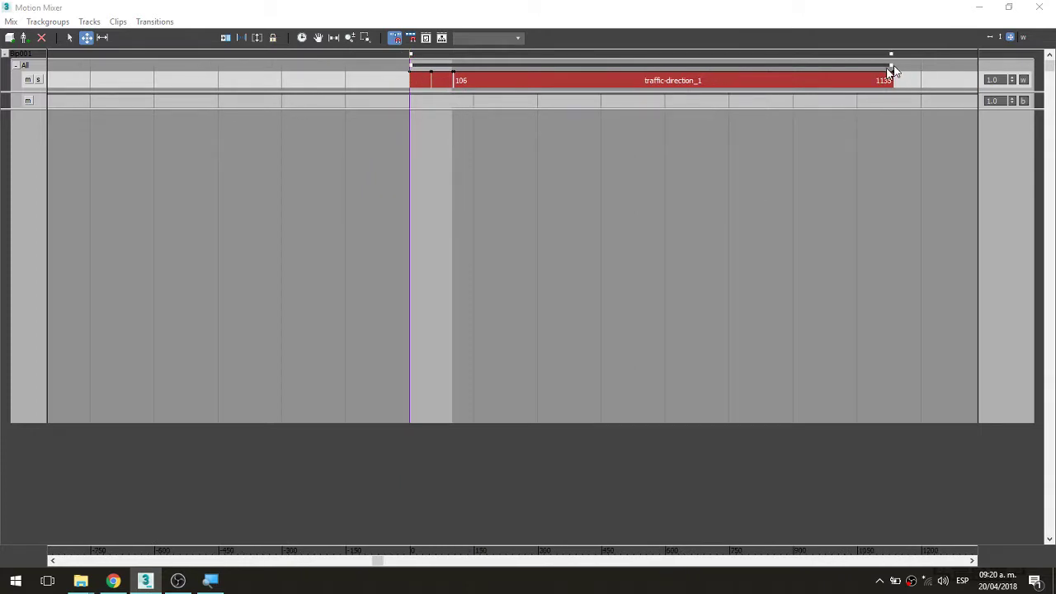
pyautogui.moveTo(889, 66); pyautogui.dragTo(708, 75)
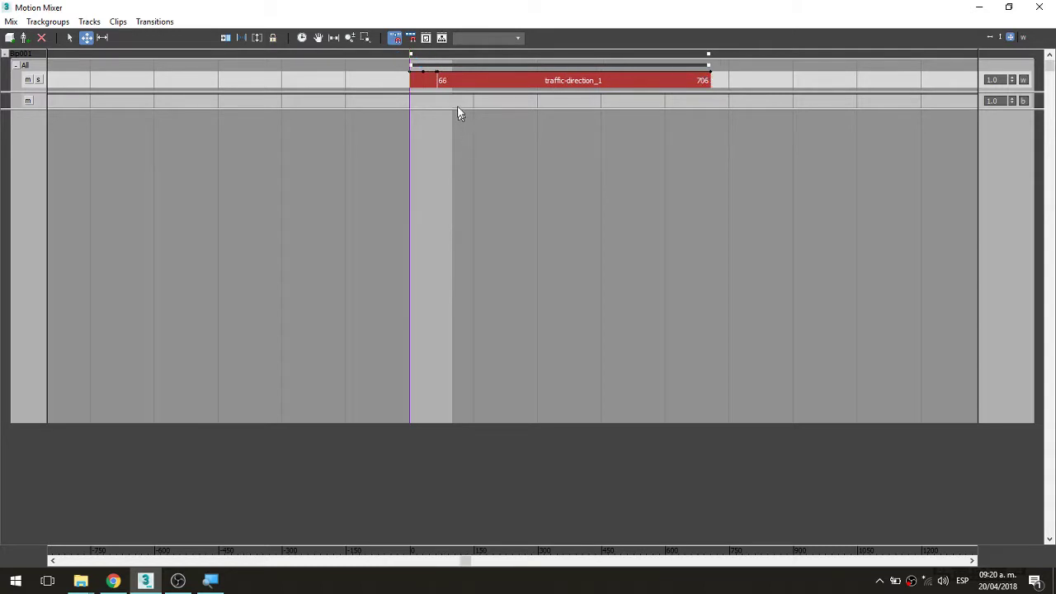
pyautogui.scroll(2, 442, 82)
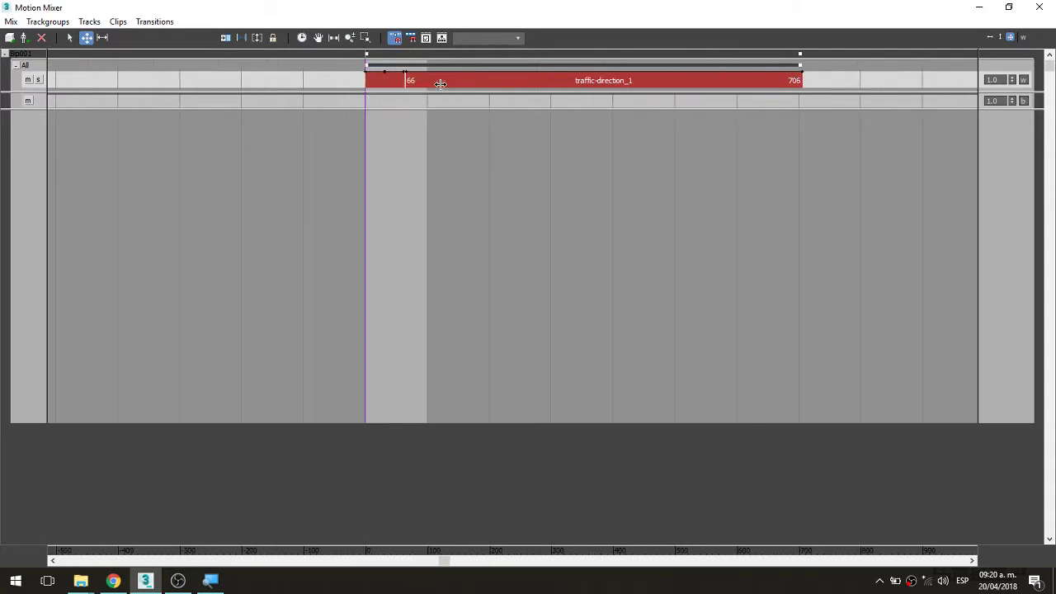
pyautogui.scroll(1, 441, 82)
pyautogui.scroll(2, 442, 82)
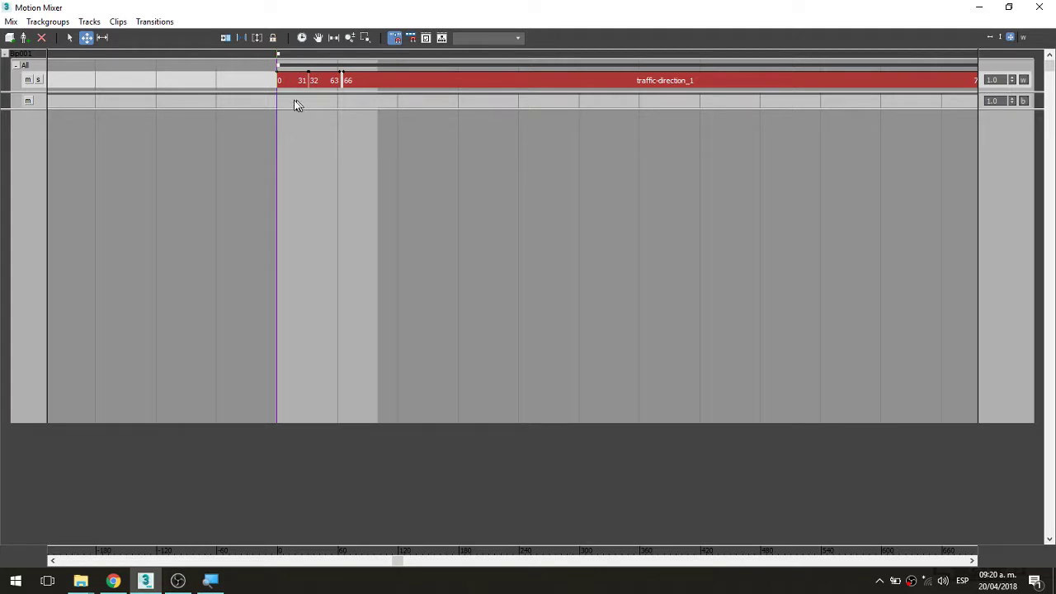
# Step: Compute a mixdown of the Bip001 mix with the default settings
pyautogui.rightClick(29, 69)
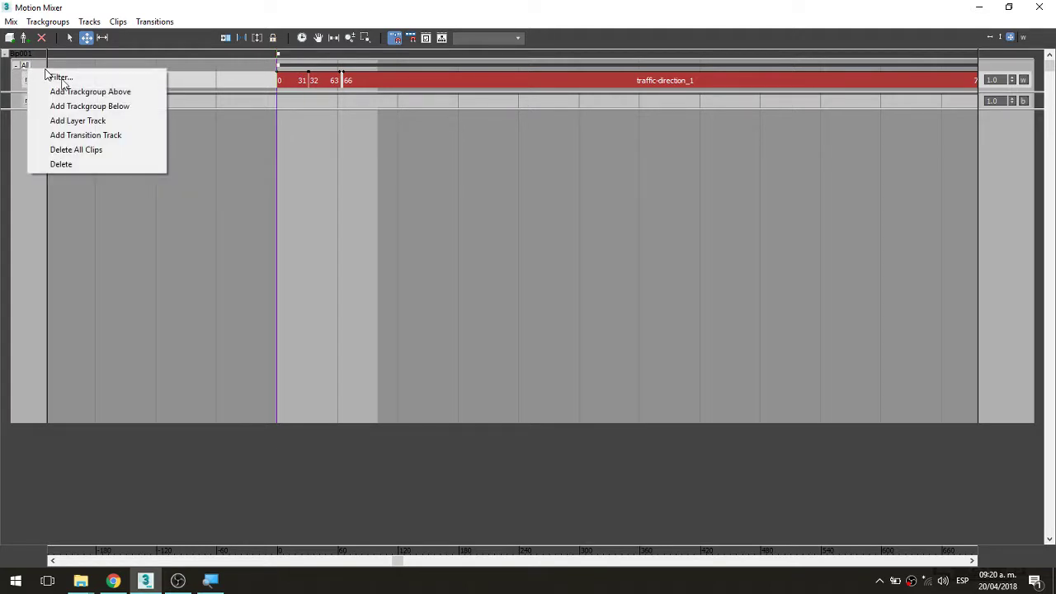
pyautogui.click(137, 173)
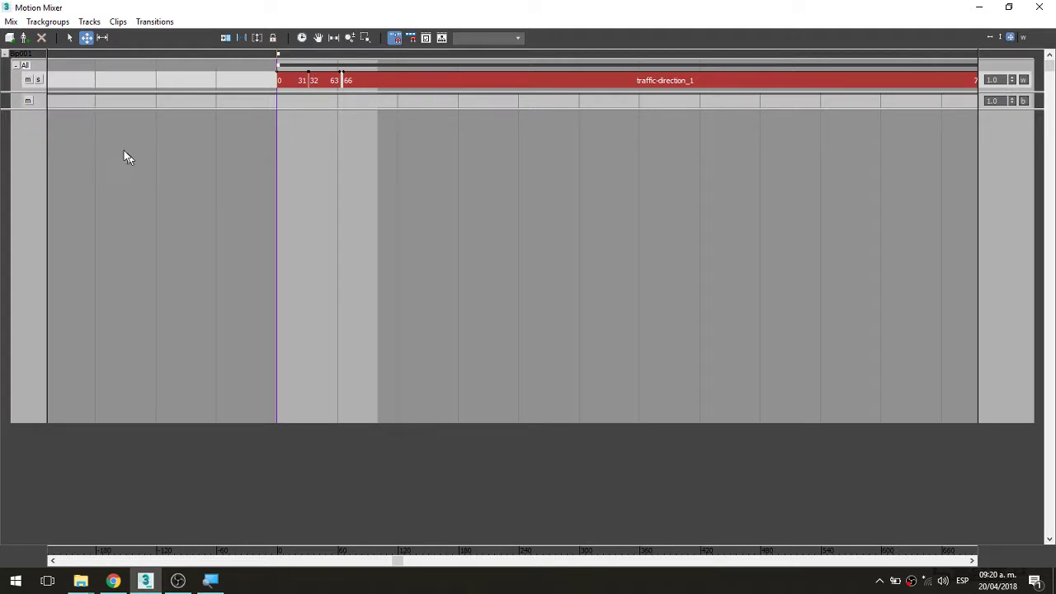
pyautogui.rightClick(28, 55)
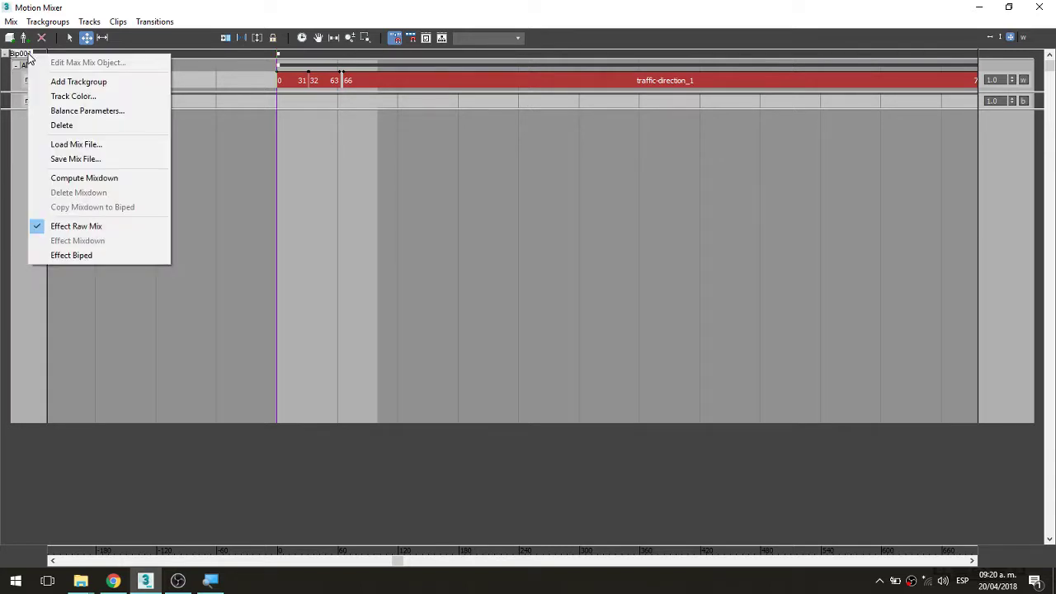
pyautogui.click(114, 180)
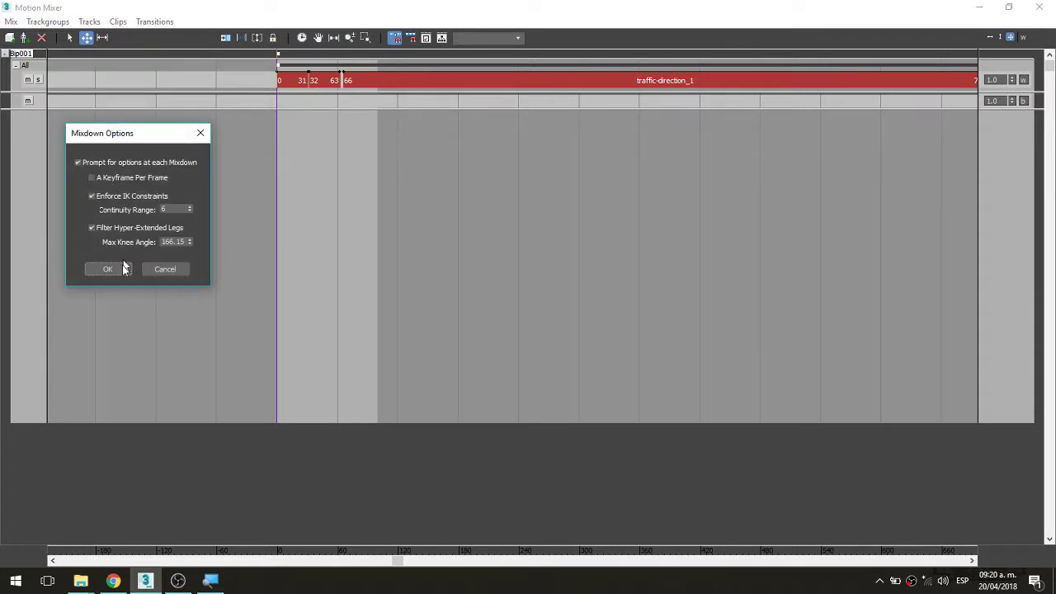
pyautogui.click(122, 271)
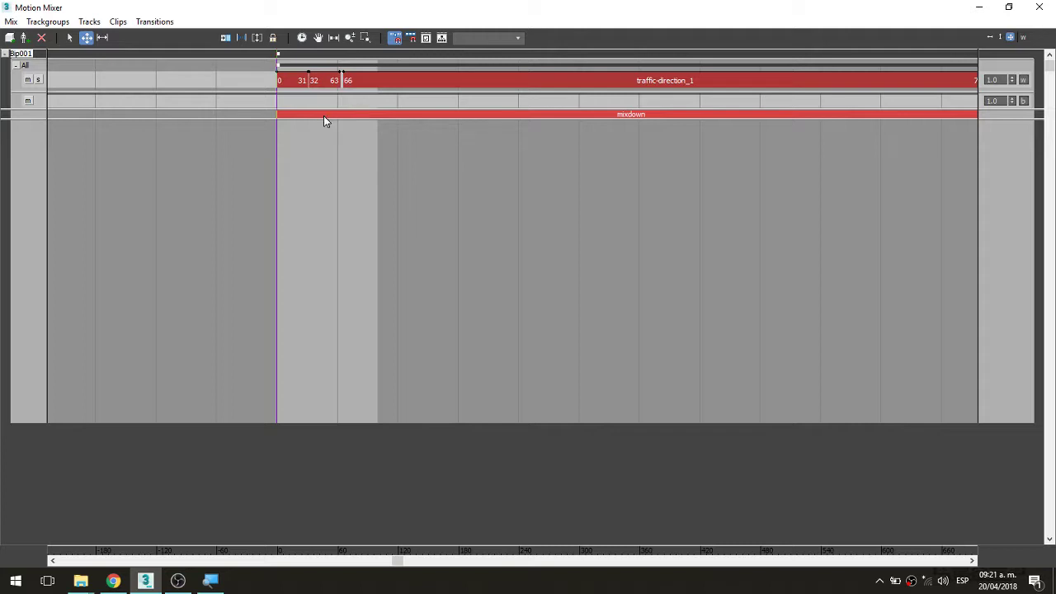
# Step: Copy the mixdown result onto the biped and close the Motion Mixer
pyautogui.rightClick(324, 118)
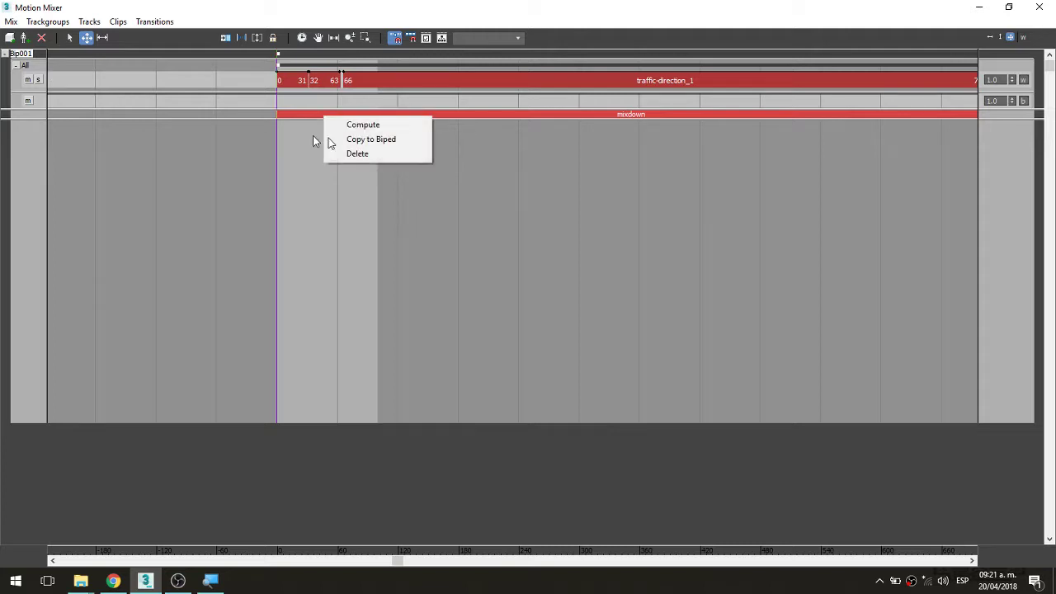
pyautogui.click(375, 139)
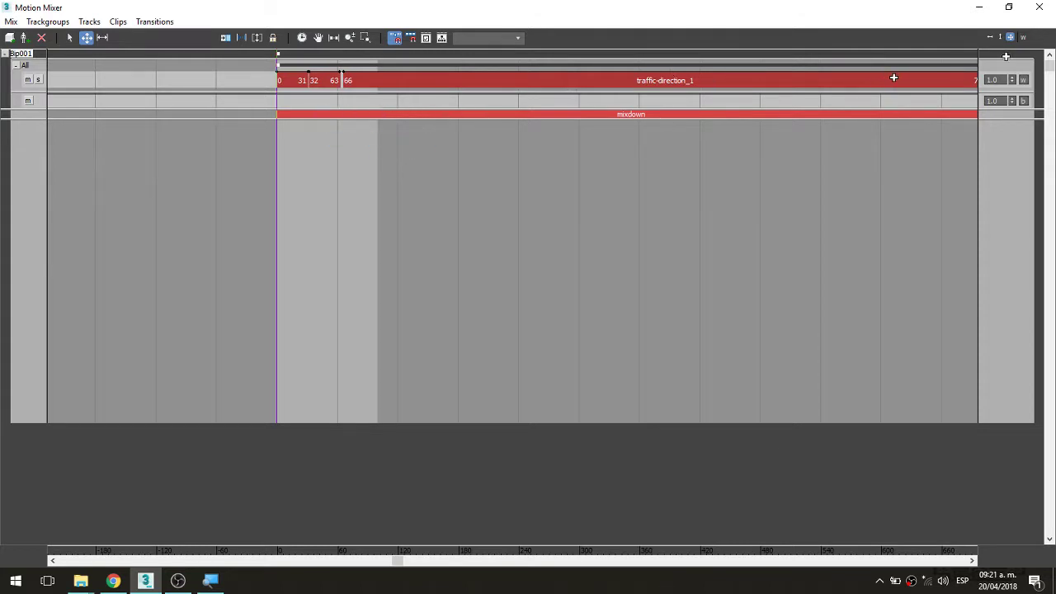
pyautogui.click(1039, 8)
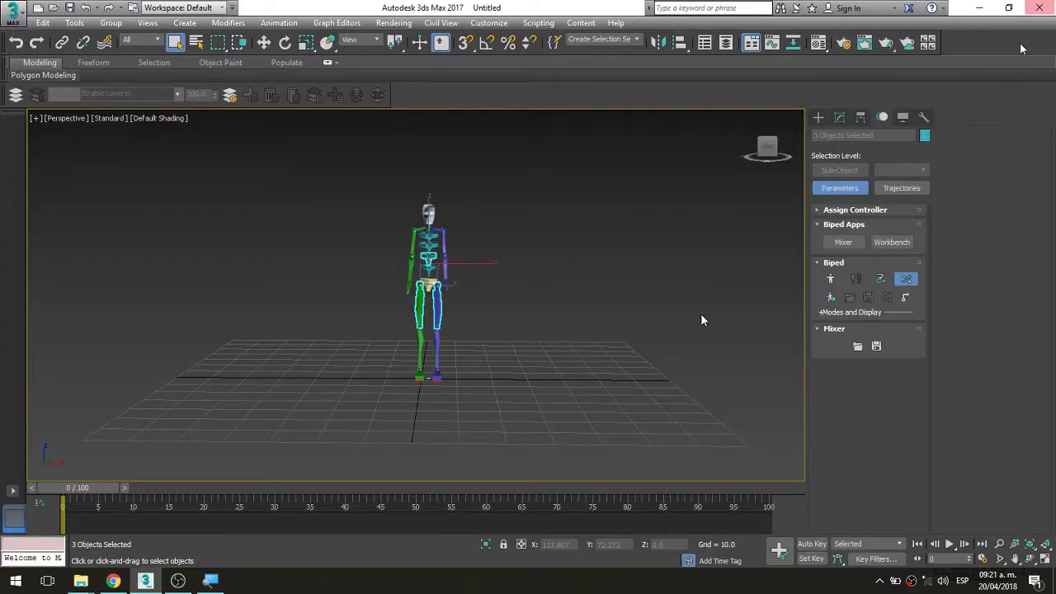
# Step: Turn off Mixer Mode, then scrub and orbit to review the motion, ending near frame 28
pyautogui.click(904, 282)
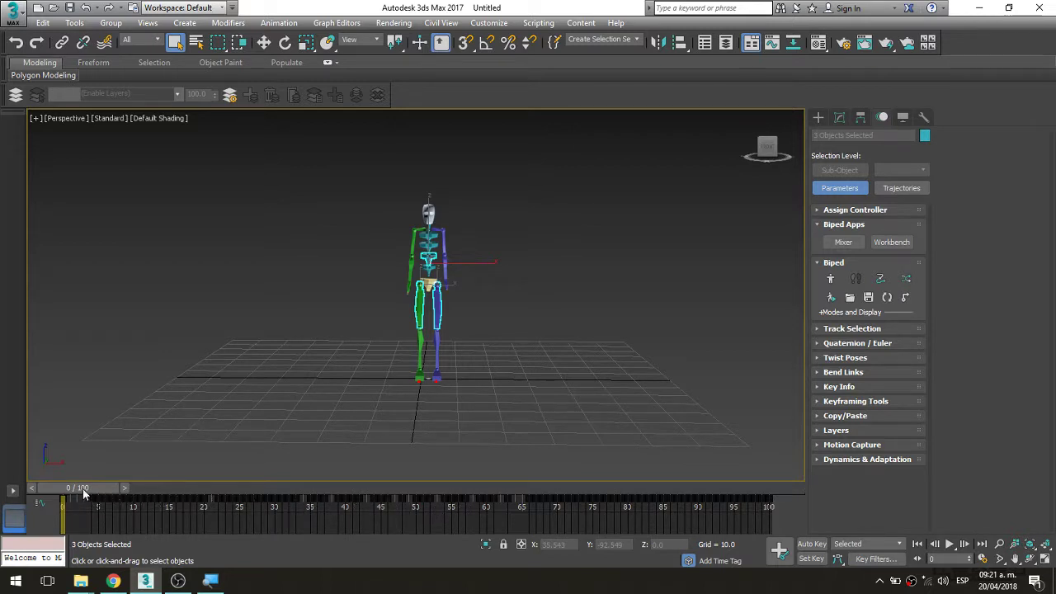
pyautogui.moveTo(82, 489)
pyautogui.mouseDown()
pyautogui.moveTo(735, 490)
pyautogui.moveTo(693, 501)
pyautogui.moveTo(551, 497)
pyautogui.mouseUp()
pyautogui.scroll(-2, 314, 355)
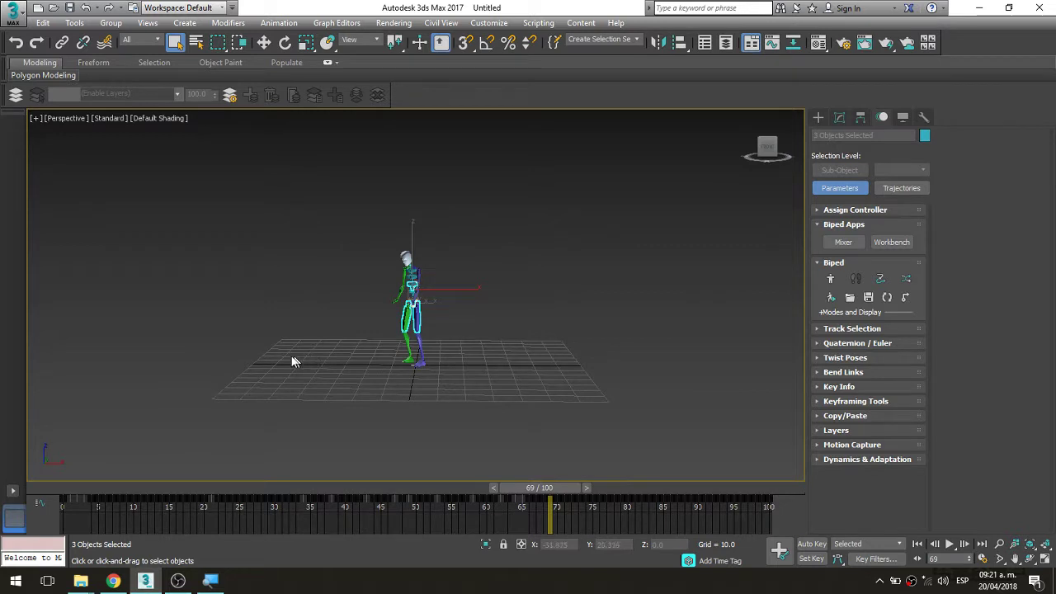
pyautogui.moveTo(293, 361)
pyautogui.keyDown('alt'); pyautogui.mouseDown(button='middle')
pyautogui.moveTo(378, 405)
pyautogui.moveTo(358, 413)
pyautogui.mouseUp(button='middle'); pyautogui.keyUp('alt')
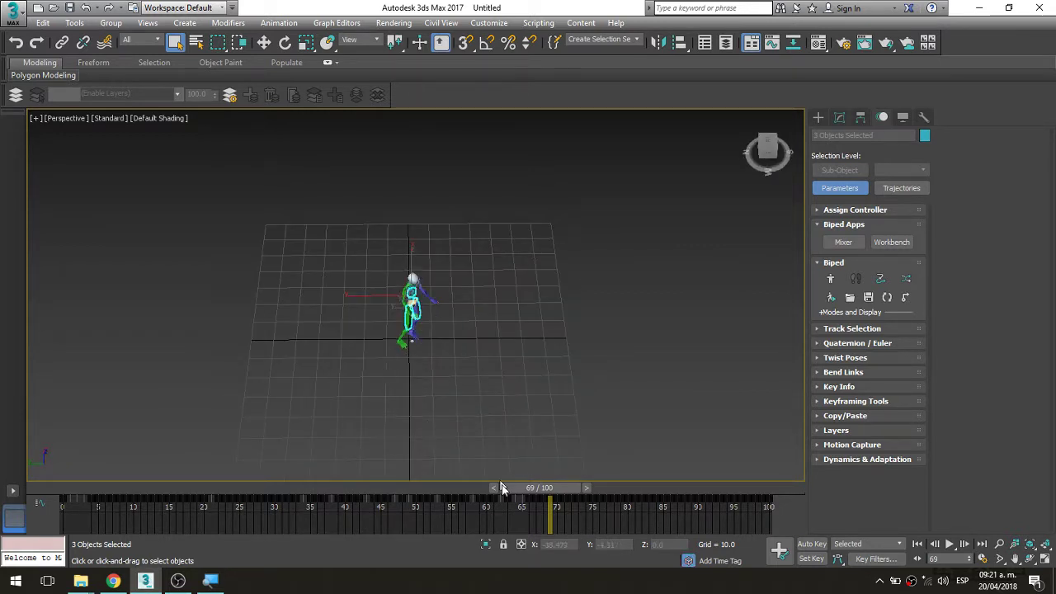
pyautogui.moveTo(528, 488); pyautogui.dragTo(373, 487)
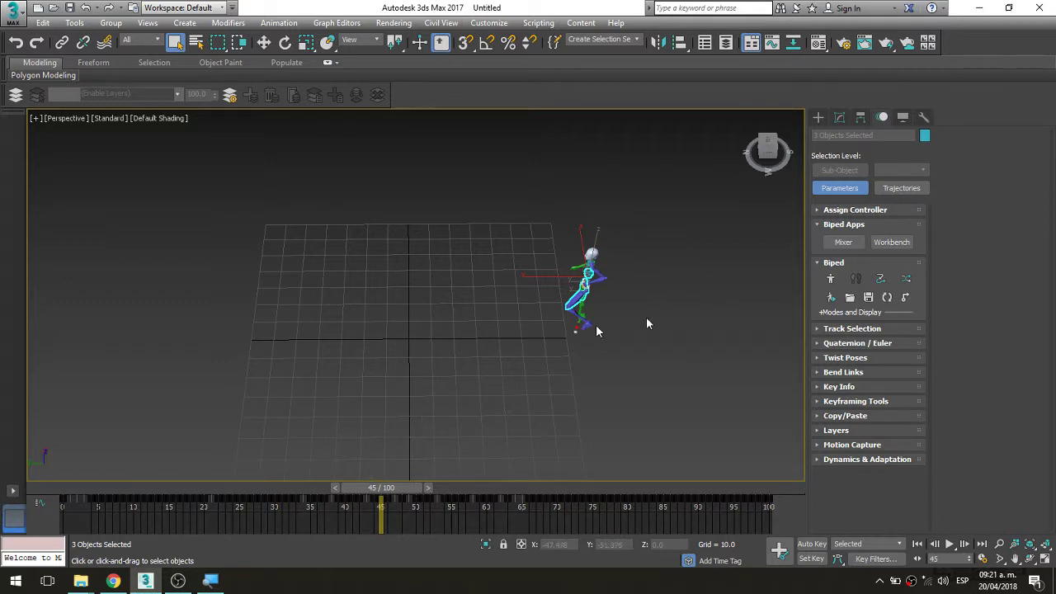
pyautogui.moveTo(313, 493)
pyautogui.mouseDown()
pyautogui.moveTo(251, 493)
pyautogui.moveTo(407, 500)
pyautogui.mouseUp()
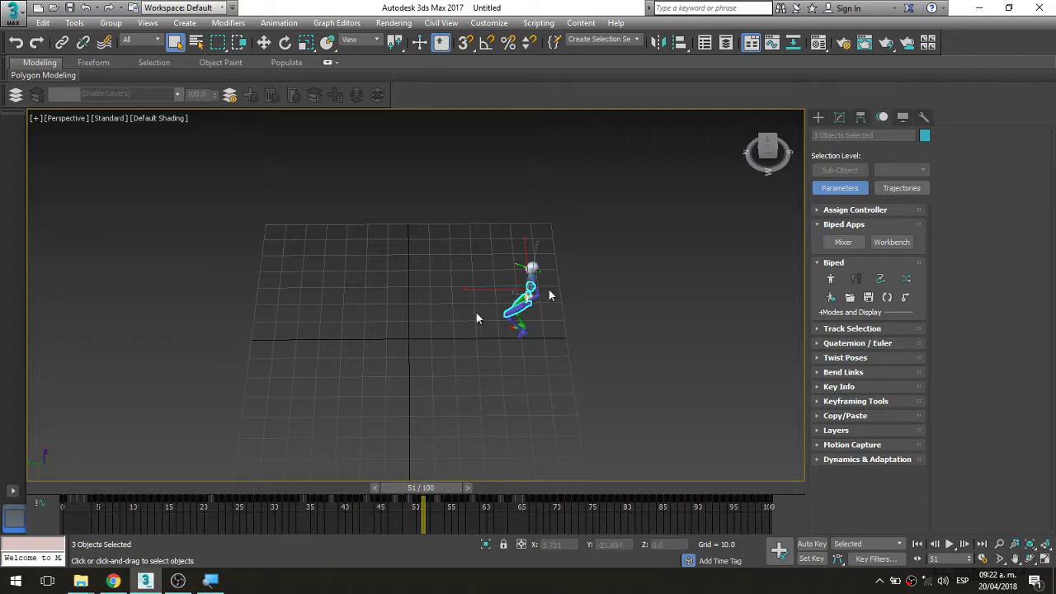
# Step: Look through the track selection, rotation interpolation, twist pose and controller rollouts, collapsing Biped and Track Selection
pyautogui.click(831, 330)
pyautogui.click(839, 367)
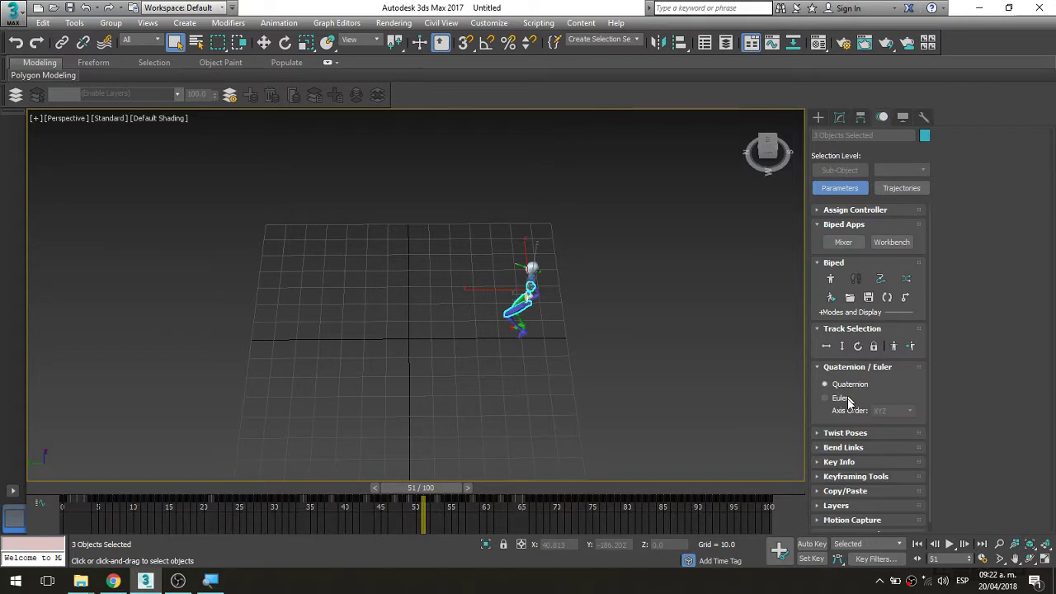
pyautogui.click(847, 433)
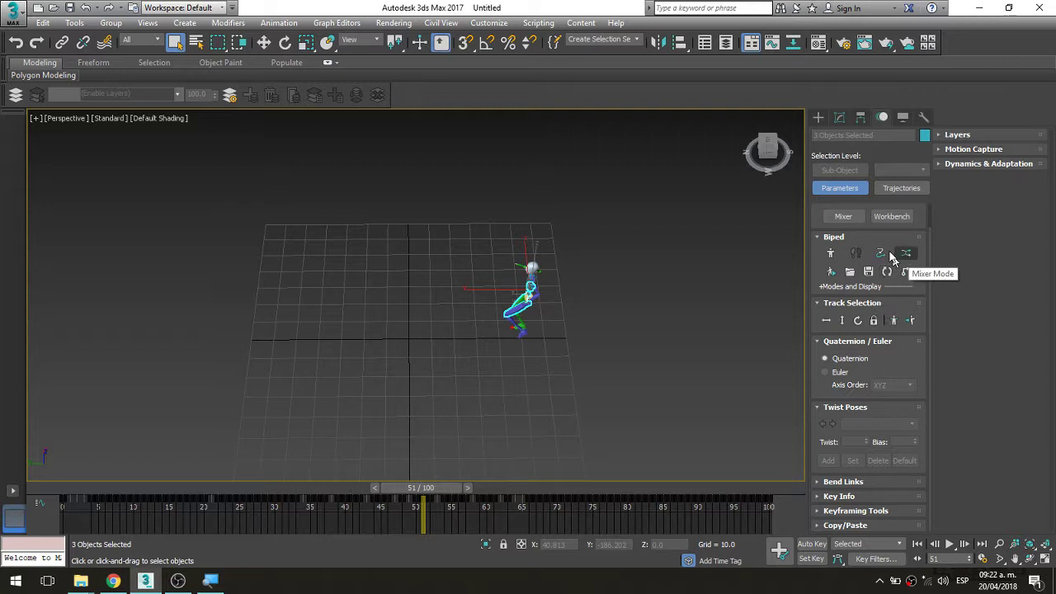
pyautogui.click(817, 237)
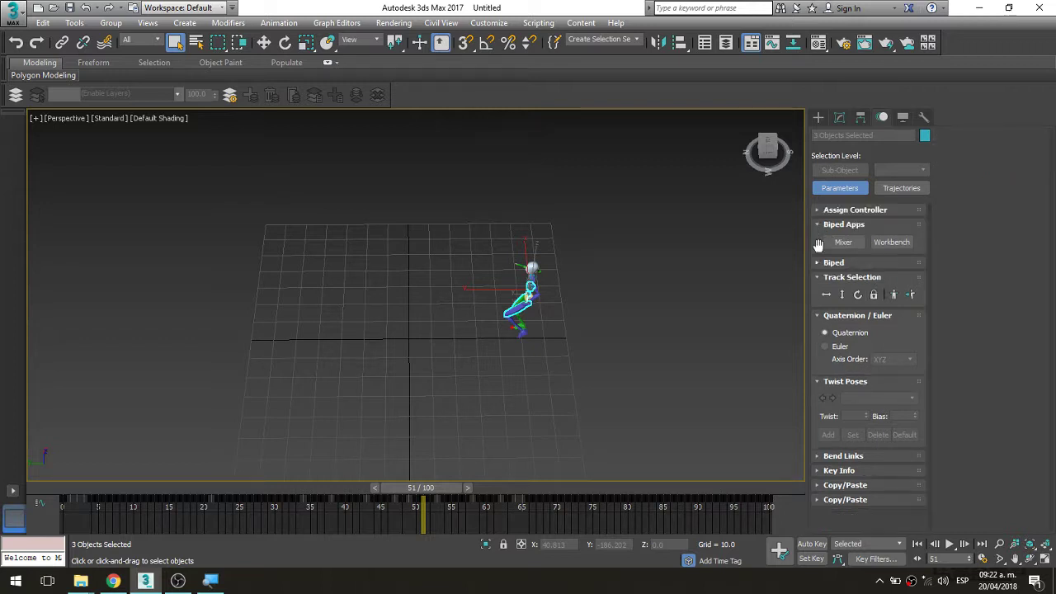
pyautogui.click(821, 213)
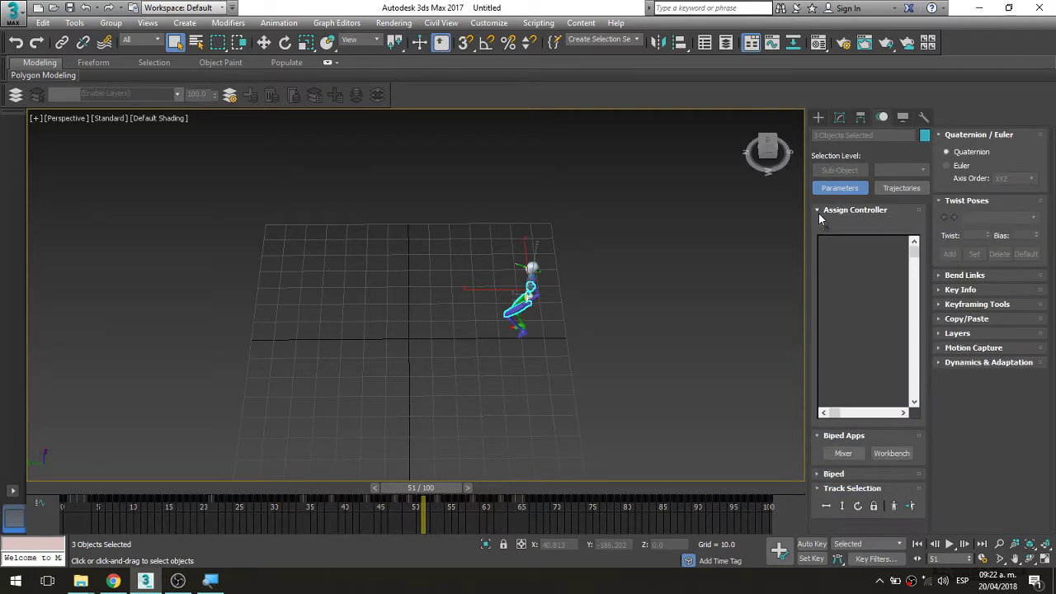
pyautogui.click(820, 211)
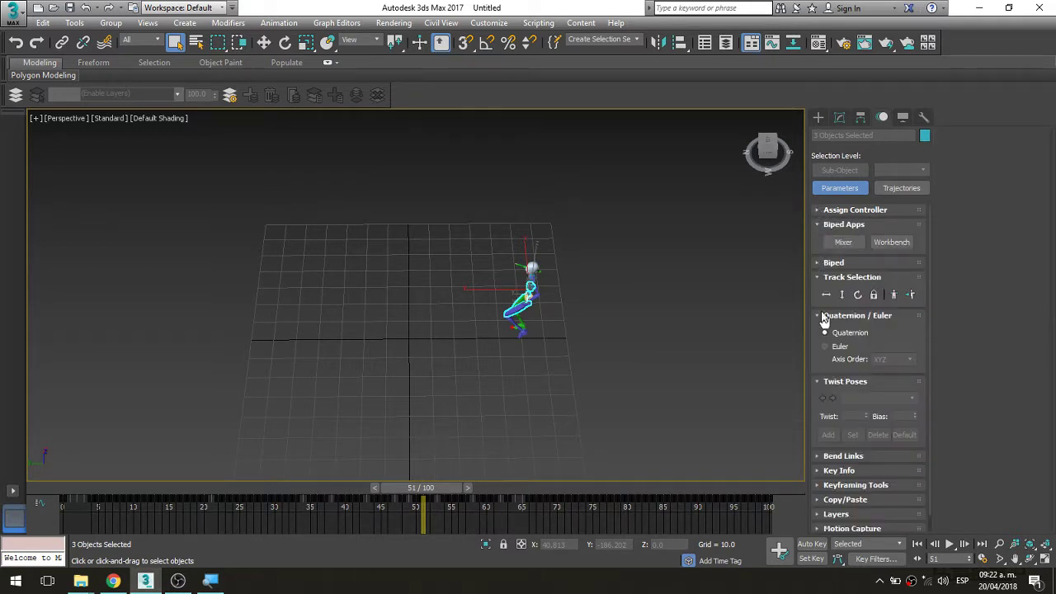
pyautogui.click(821, 278)
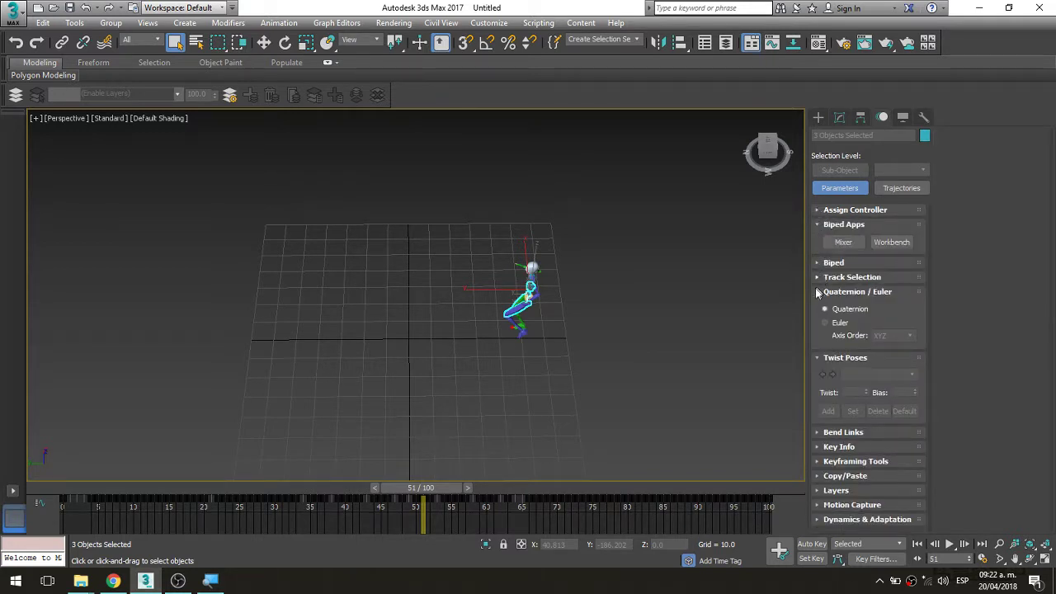
# Step: Expand Bend Links, Key Info, Keyframing Tools, Copy/Paste, Layers, Motion Capture, Dynamics, and Biped Modes and Display
pyautogui.click(815, 433)
pyautogui.scroll(-1, 821, 417)
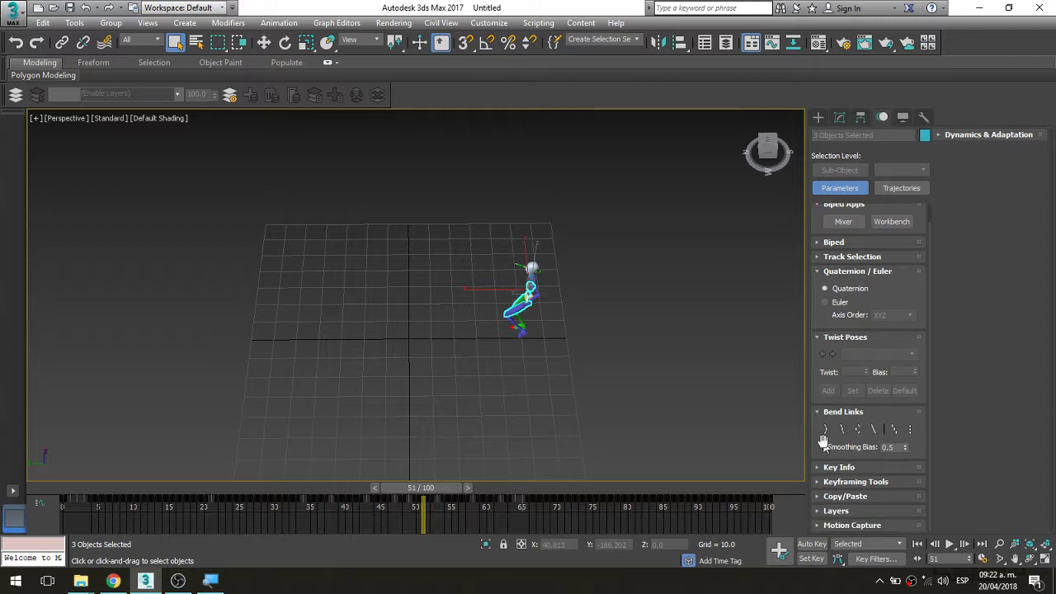
pyautogui.click(822, 465)
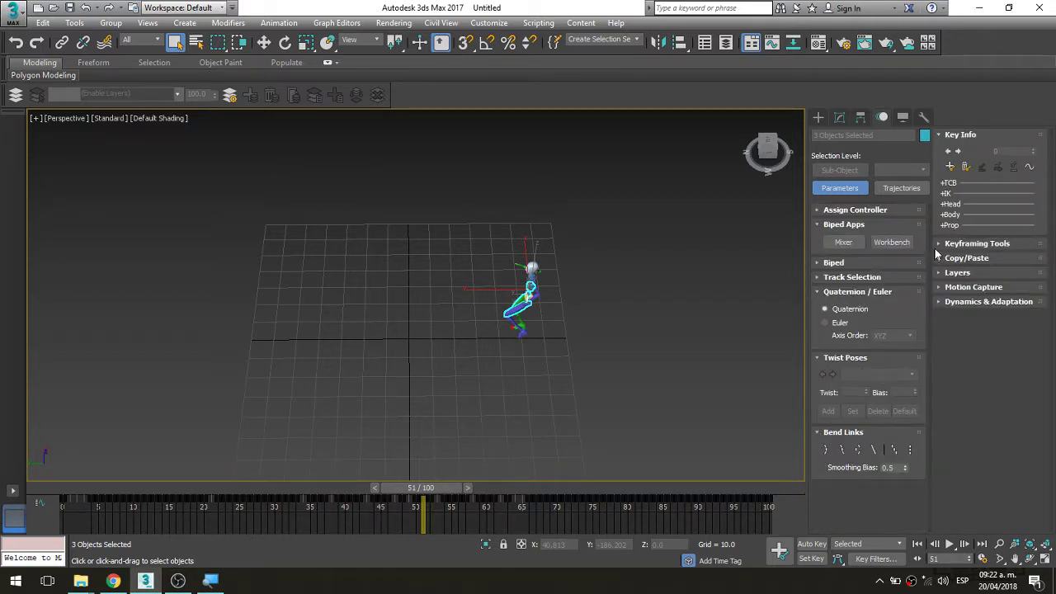
pyautogui.click(940, 244)
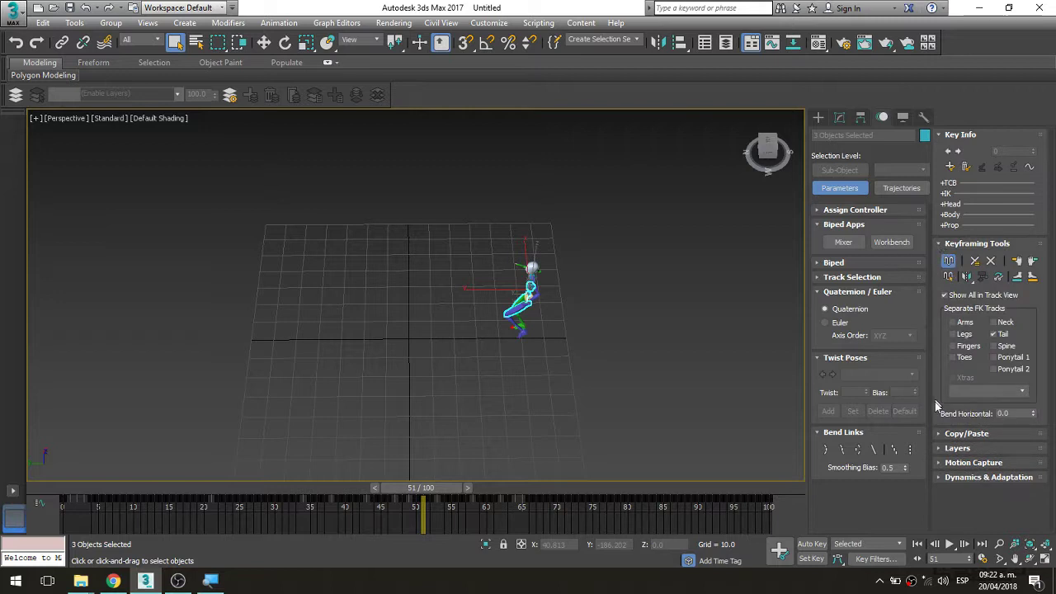
pyautogui.click(938, 433)
pyautogui.scroll(-5, 950, 462)
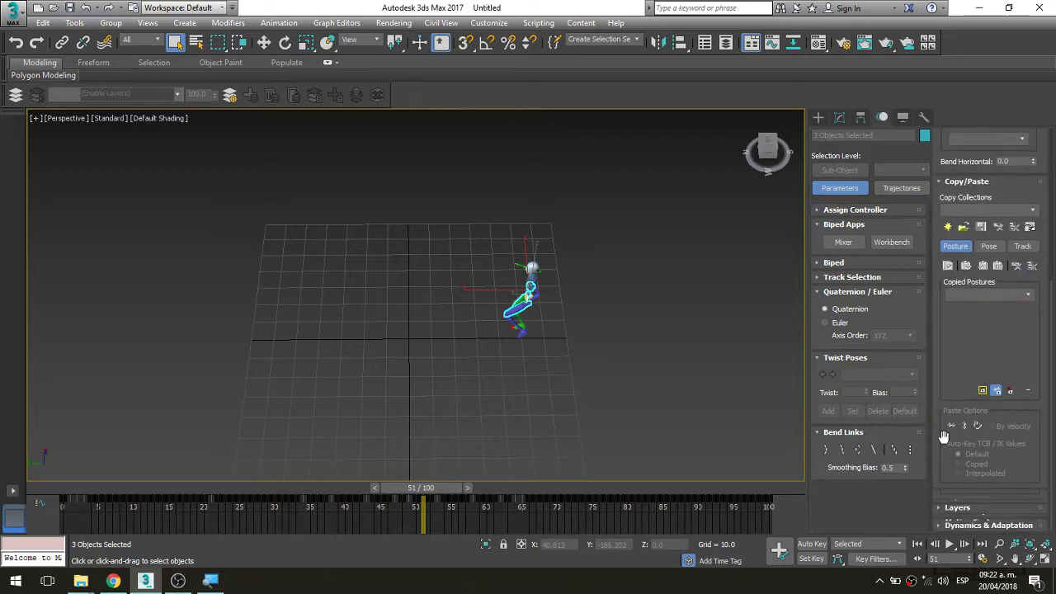
pyautogui.click(949, 498)
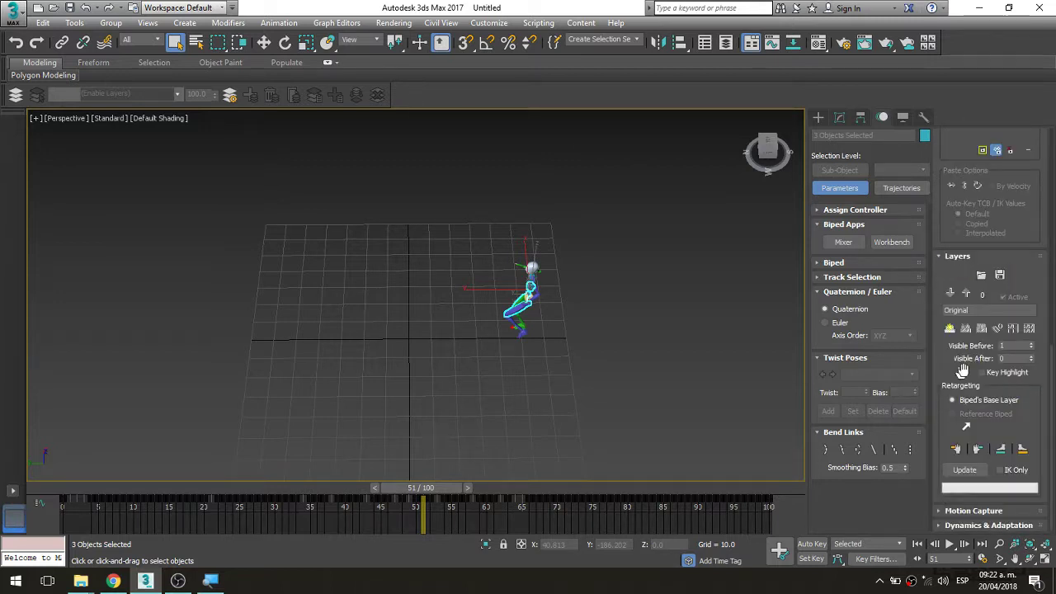
pyautogui.click(949, 511)
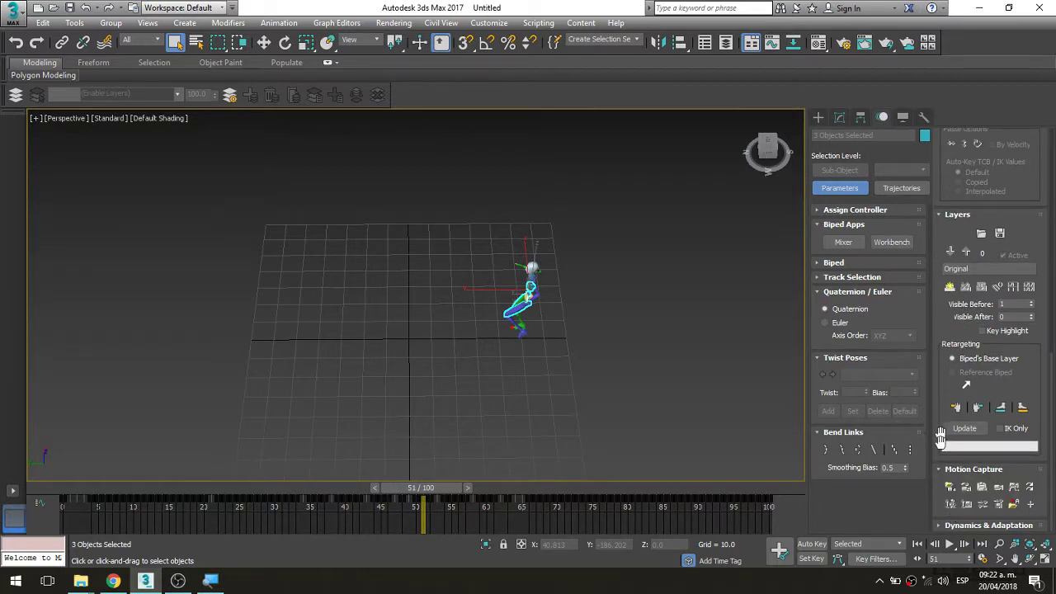
pyautogui.click(945, 525)
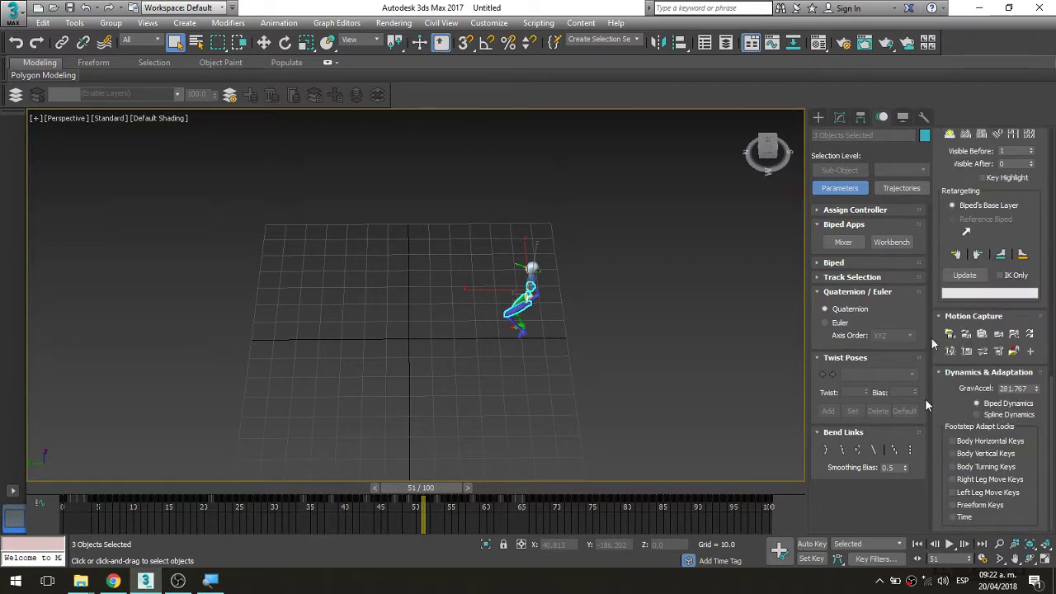
pyautogui.click(815, 265)
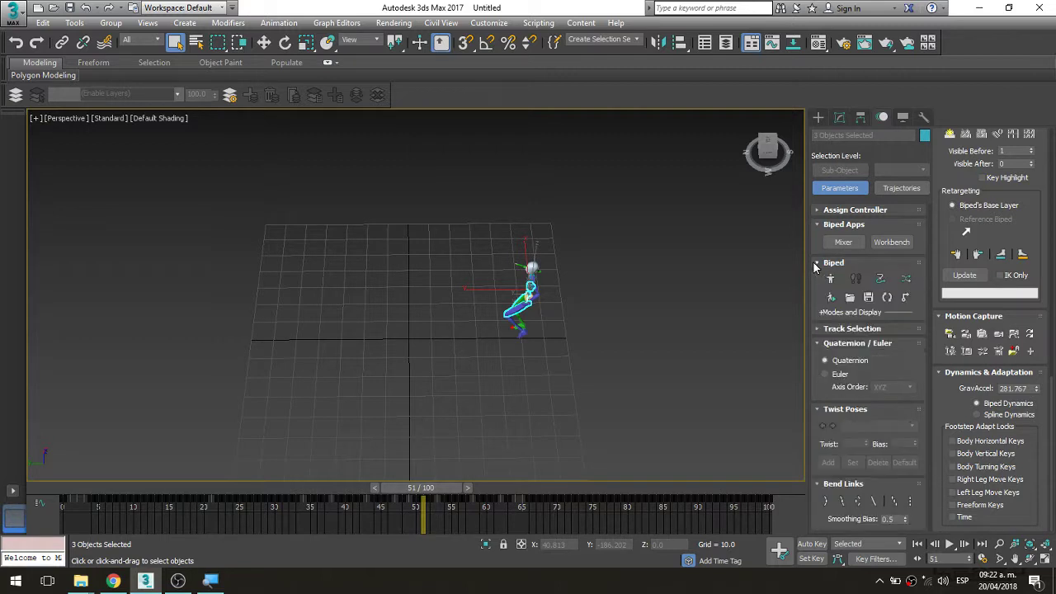
pyautogui.click(824, 314)
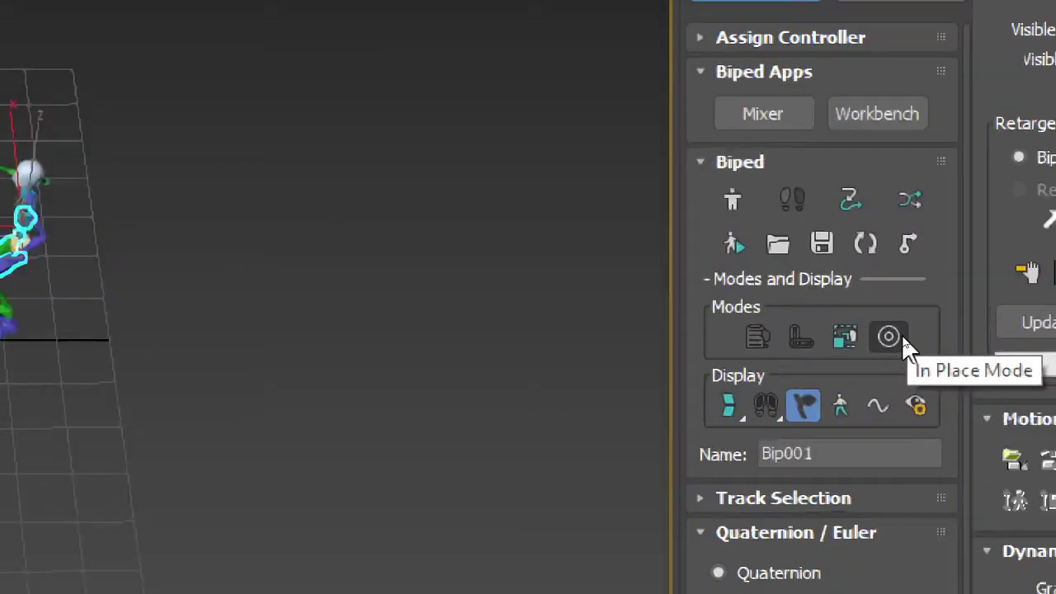
# Step: Switch on In Place Mode for the biped in the Modes group
pyautogui.click(898, 338)
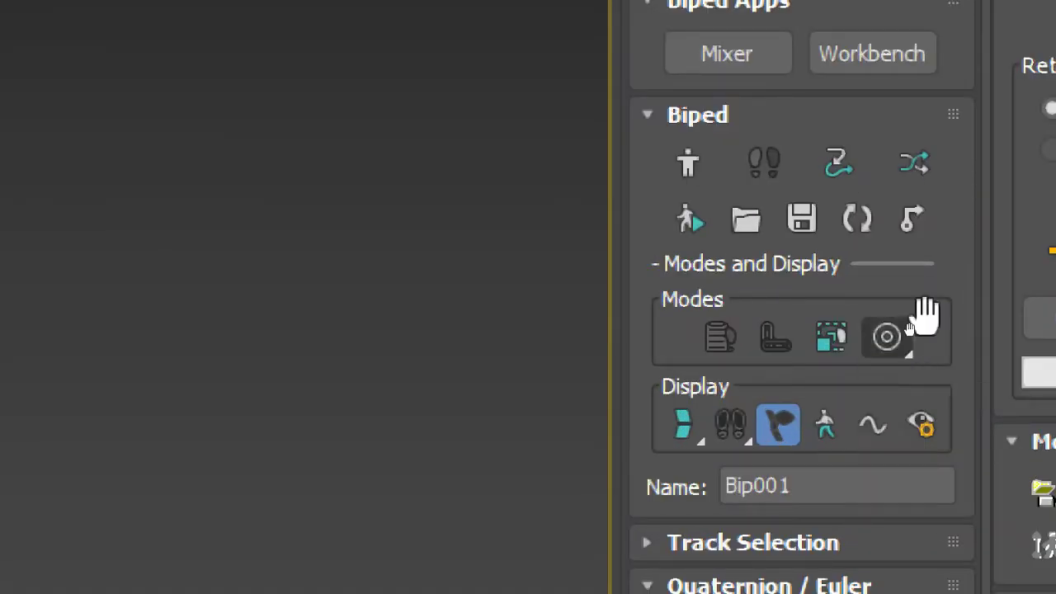
pyautogui.click(900, 346)
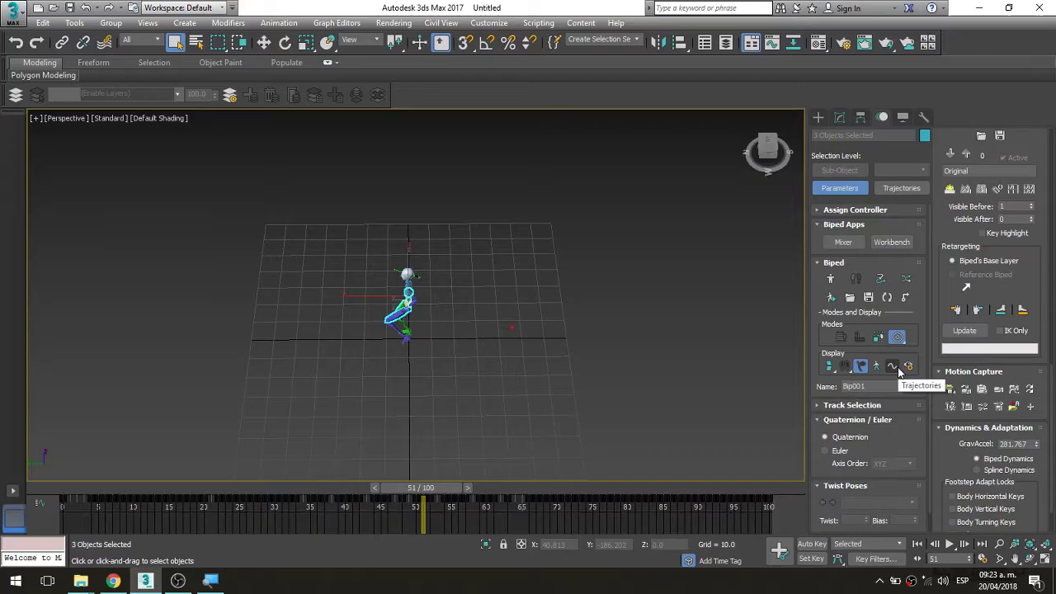
# Step: Scrub the in-place walk from frame 0 to about 33, back to about 16, then deselect the biped
pyautogui.click(69, 494)
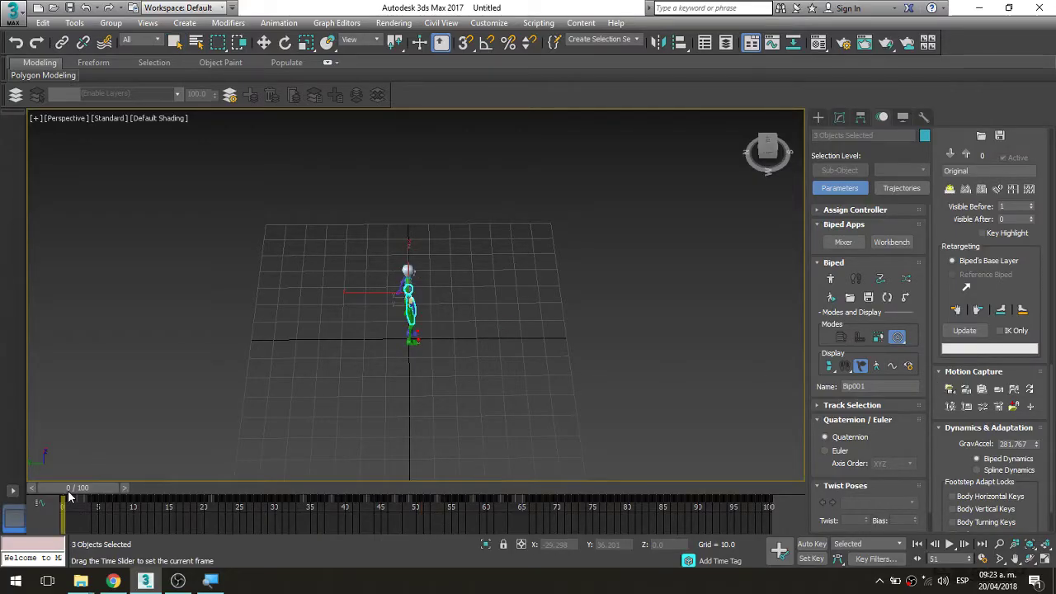
pyautogui.moveTo(69, 493); pyautogui.dragTo(237, 493)
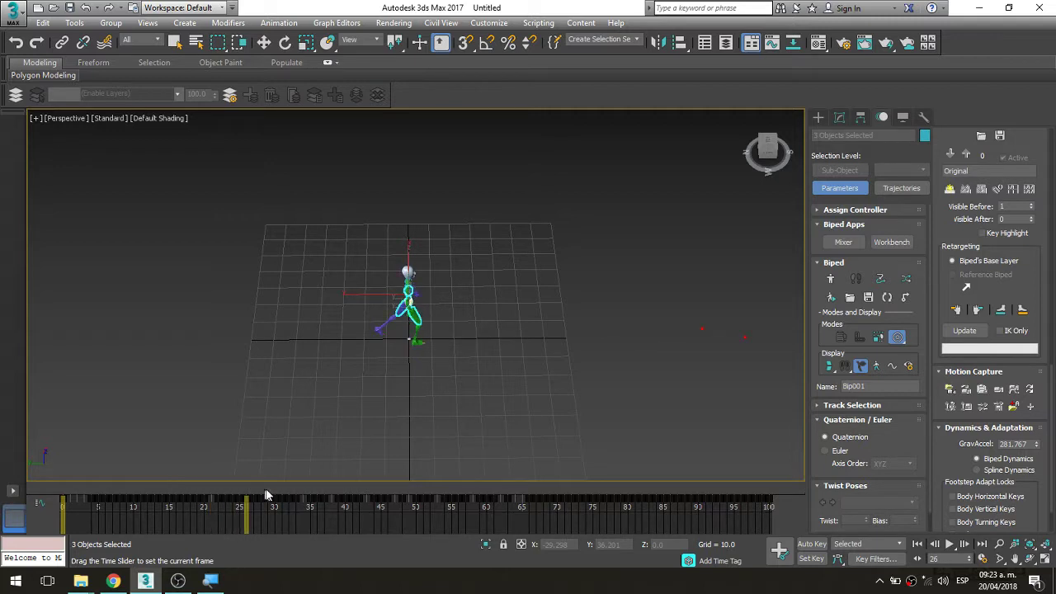
pyautogui.moveTo(237, 493)
pyautogui.mouseDown()
pyautogui.moveTo(756, 502)
pyautogui.moveTo(635, 500)
pyautogui.mouseUp()
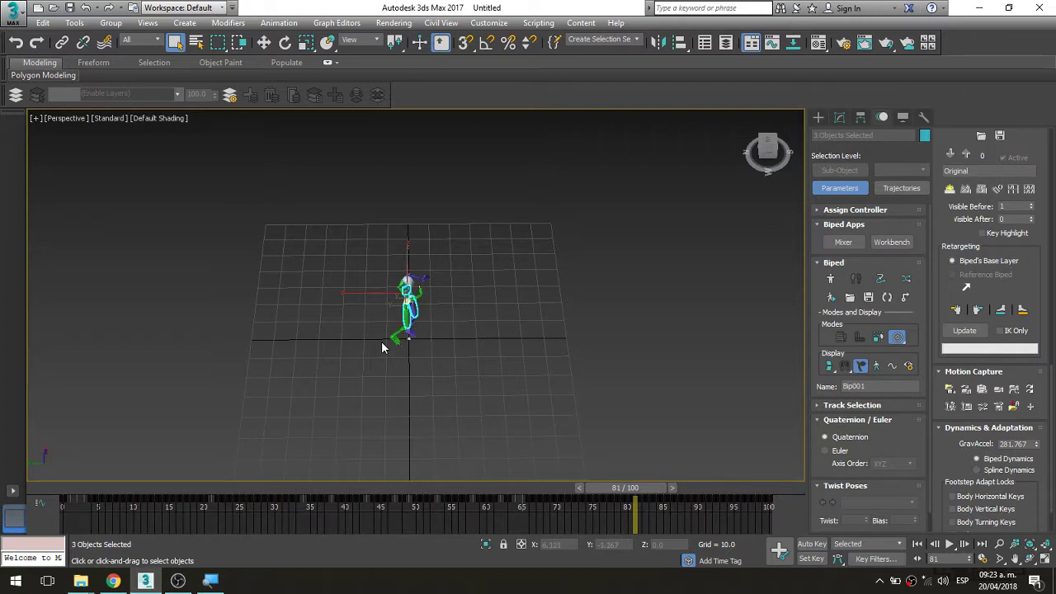
pyautogui.moveTo(631, 490)
pyautogui.mouseDown()
pyautogui.moveTo(171, 496)
pyautogui.moveTo(362, 491)
pyautogui.moveTo(199, 486)
pyautogui.moveTo(669, 500)
pyautogui.moveTo(468, 483)
pyautogui.moveTo(175, 490)
pyautogui.mouseUp()
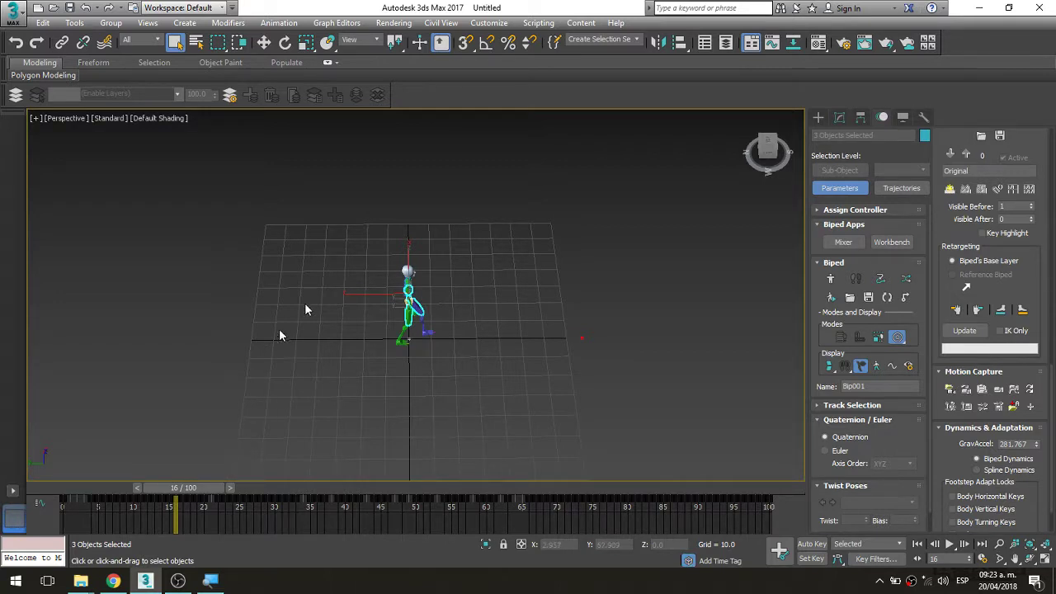
pyautogui.click(450, 312)
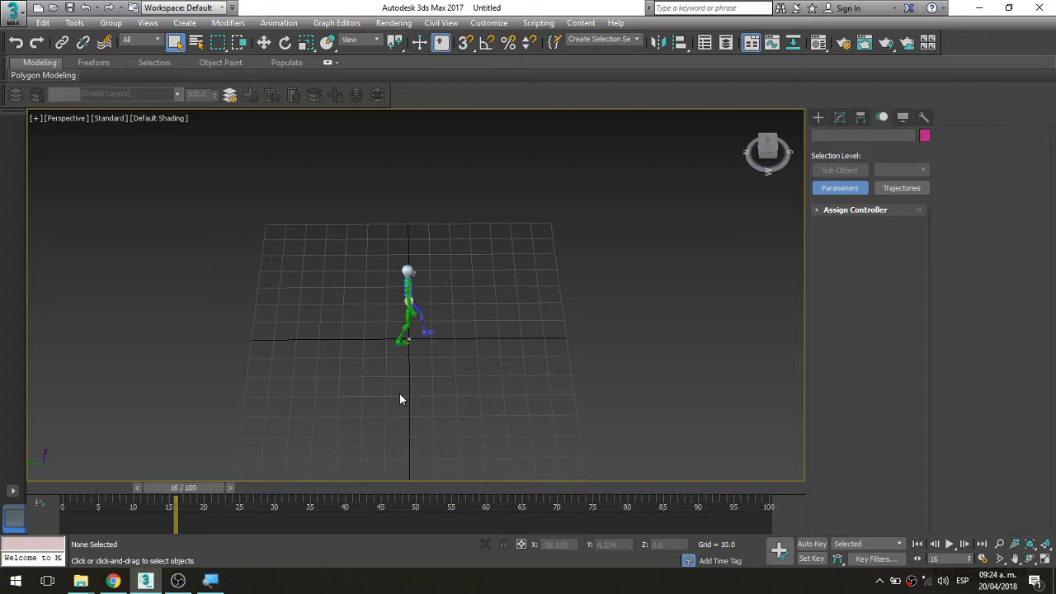
# Step: Export the scene as an FBX file named 'a' in the export folder
pyautogui.moveTo(400, 399)
pyautogui.keyDown('alt'); pyautogui.mouseDown(button='middle')
pyautogui.moveTo(428, 390)
pyautogui.moveTo(368, 307)
pyautogui.mouseUp(button='middle'); pyautogui.keyUp('alt')
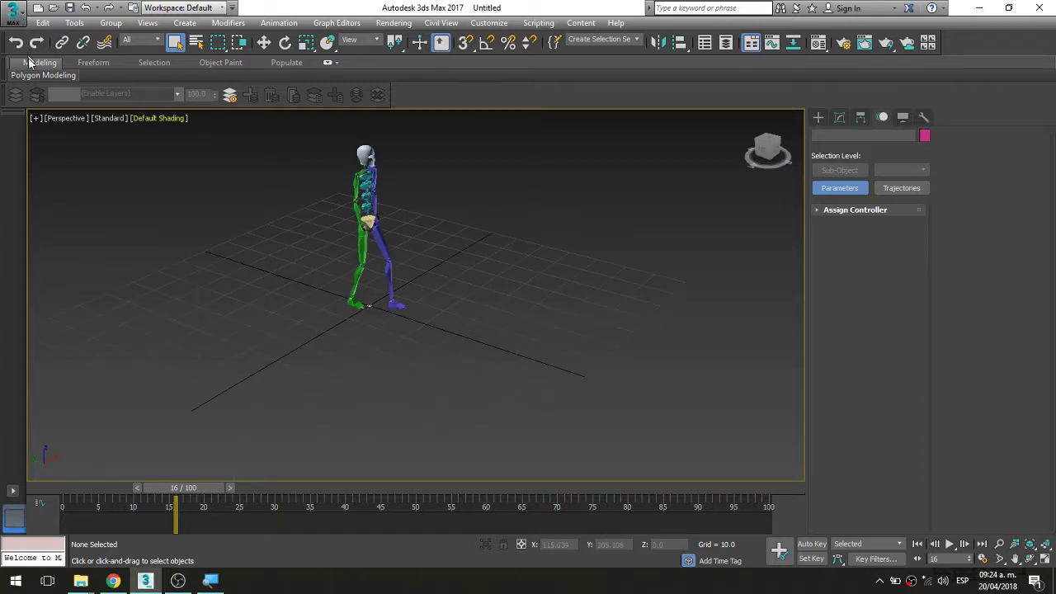
pyautogui.hotkey('alt', 'f')
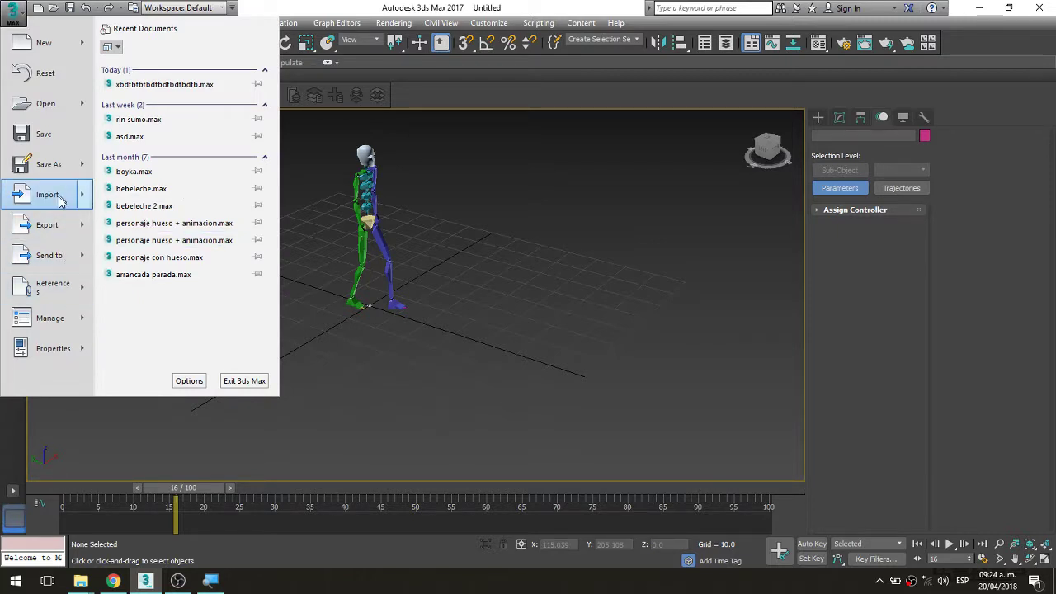
pyautogui.click(60, 238)
pyautogui.write('asdasd')
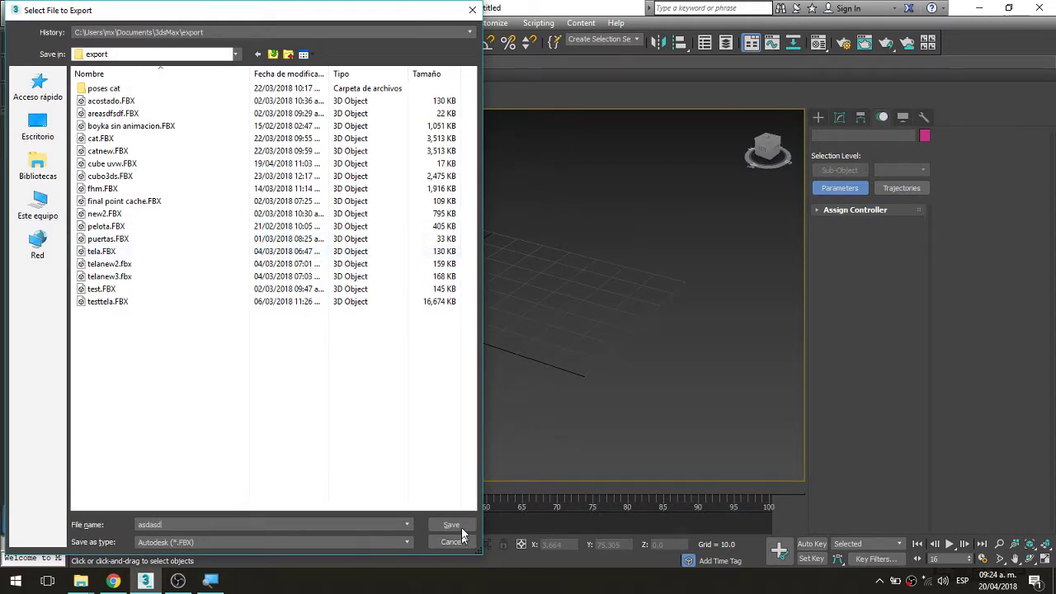
pyautogui.click(451, 525)
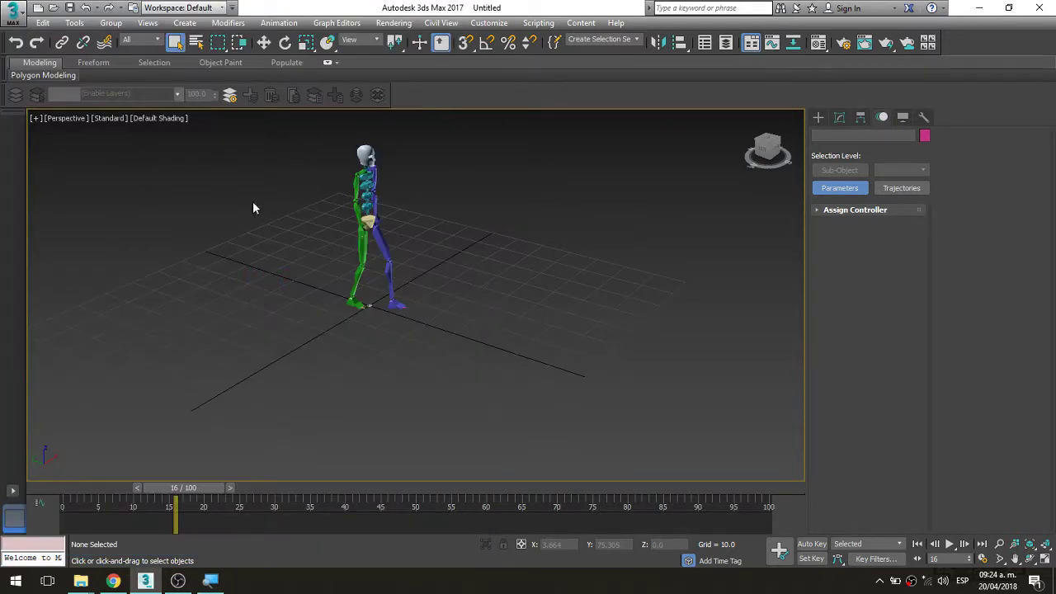
# Step: Enable Bake Animation over frames 0 to 100 with step 1 and close the FBX export options
pyautogui.click(329, 186)
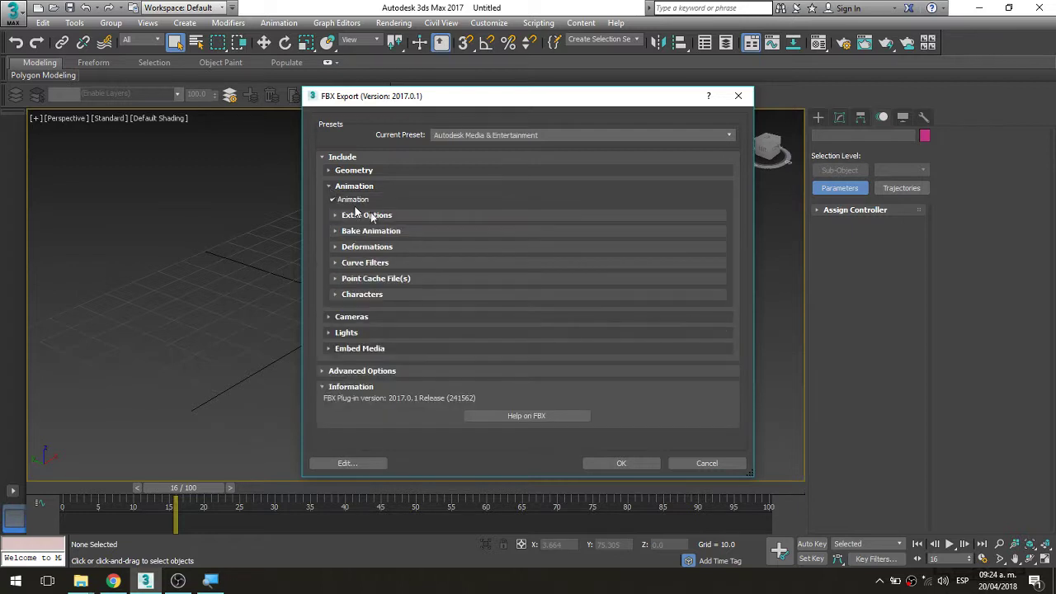
pyautogui.click(339, 230)
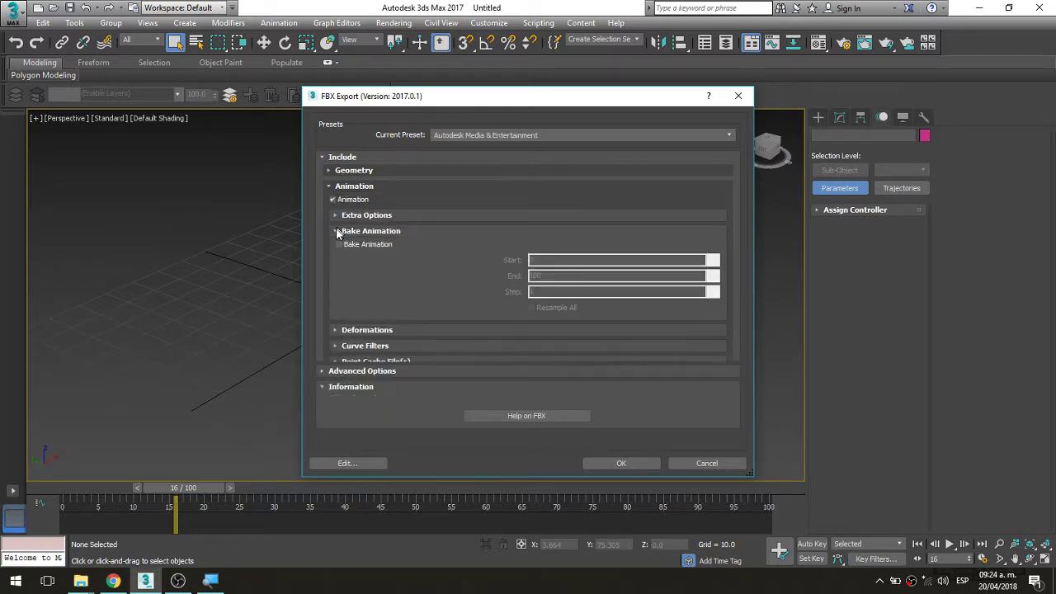
pyautogui.click(374, 247)
pyautogui.doubleClick(536, 275)
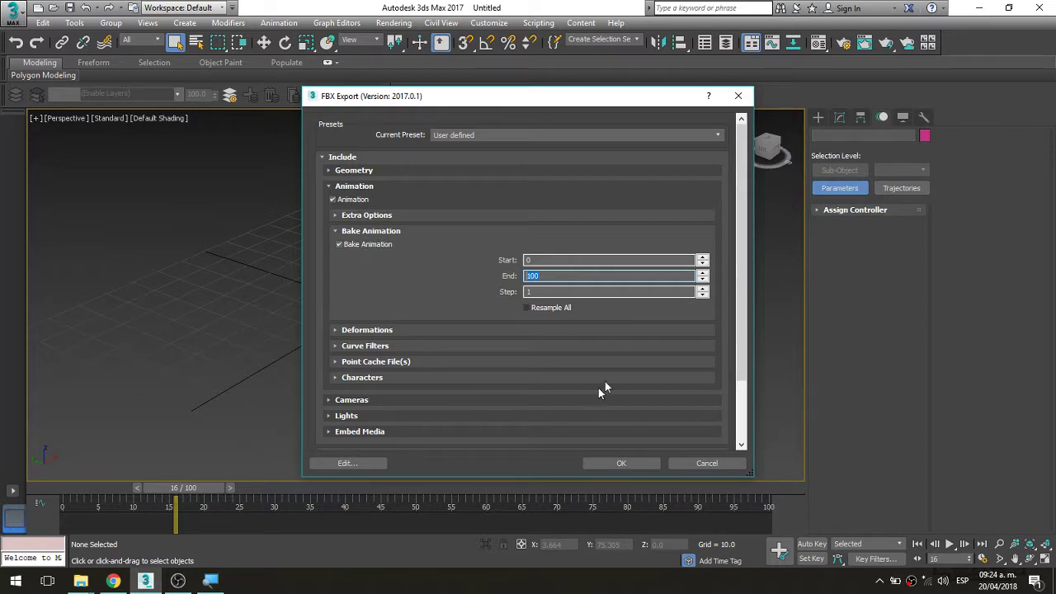
pyautogui.click(702, 463)
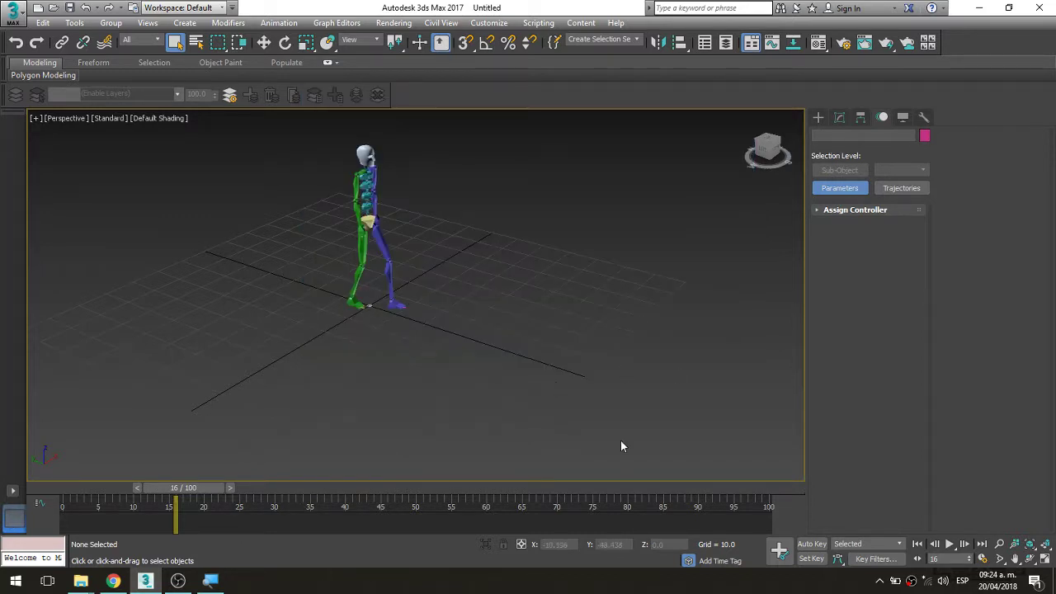